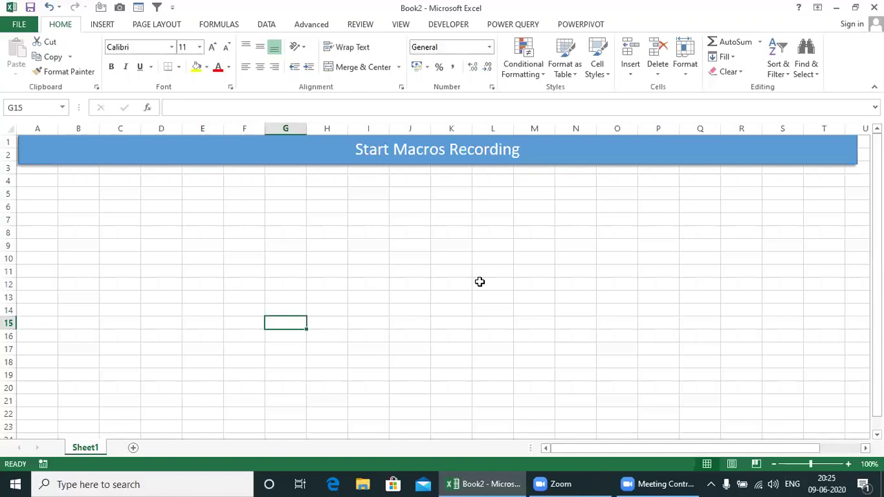
pyautogui.click(401, 25)
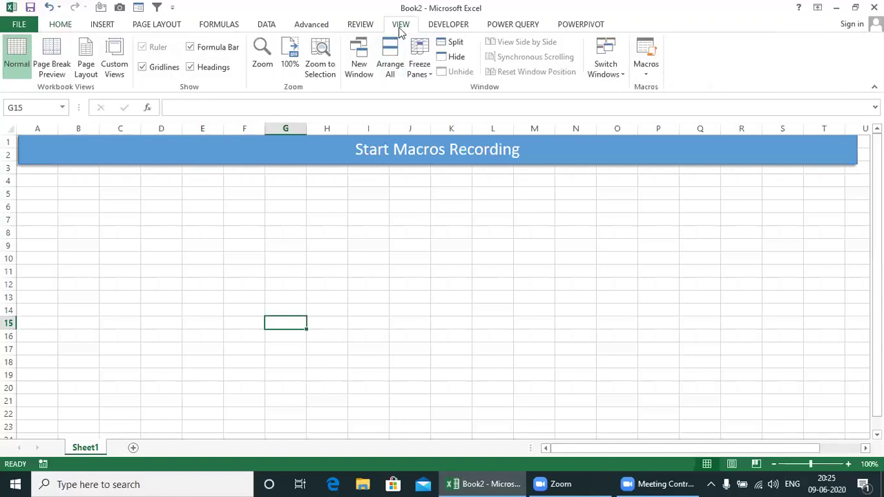
pyautogui.click(646, 76)
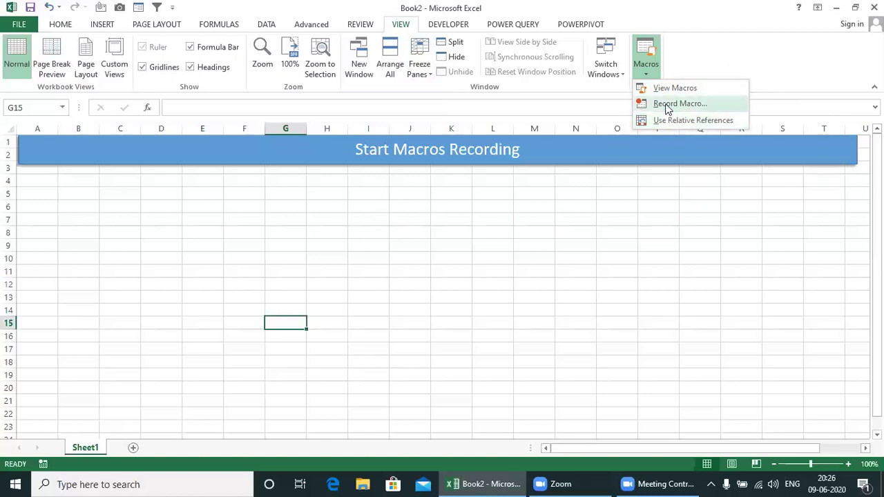
pyautogui.click(43, 466)
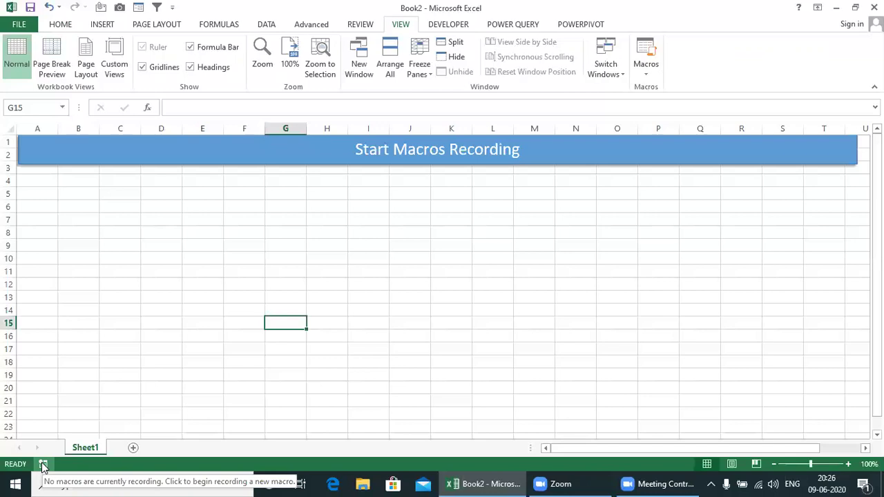
pyautogui.click(455, 31)
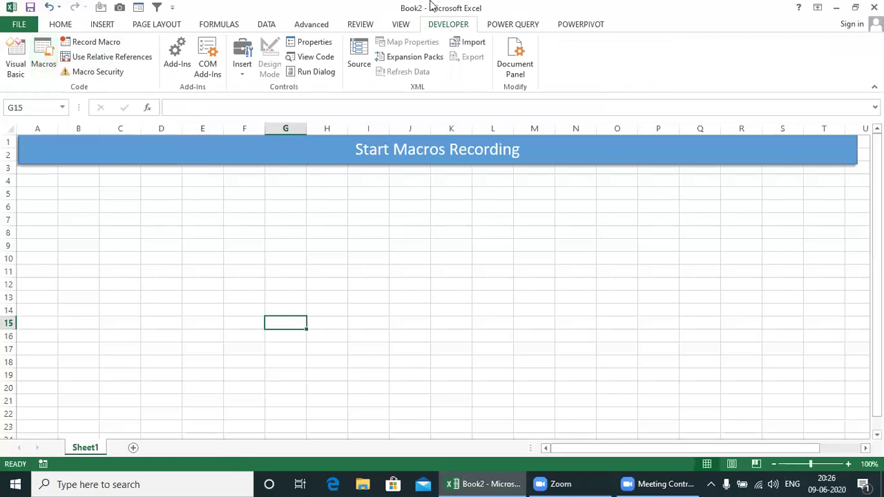
# - Set up a new macro recording named myfirstcode with the shortcut key Ctrl+Shift+P
pyautogui.click(406, 24)
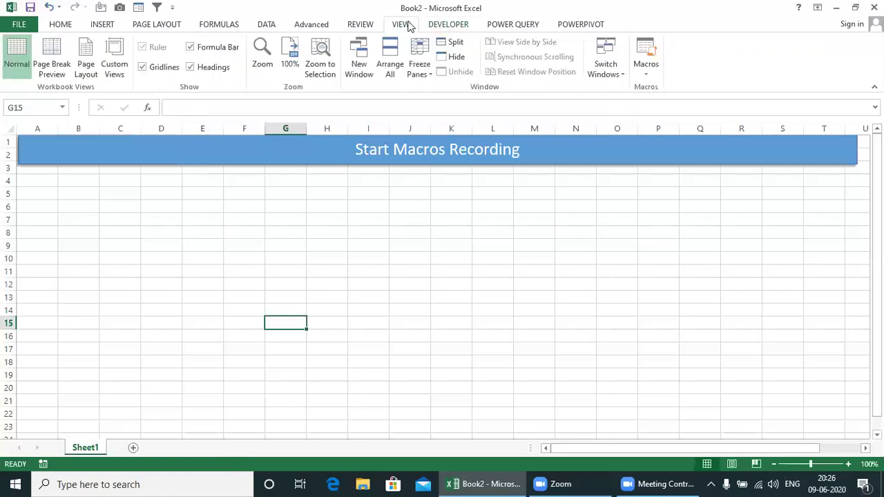
pyautogui.click(647, 78)
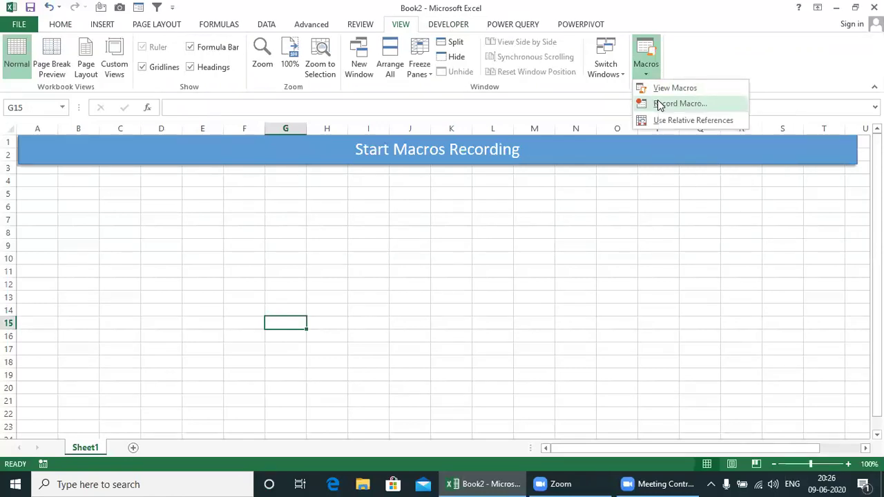
pyautogui.click(660, 104)
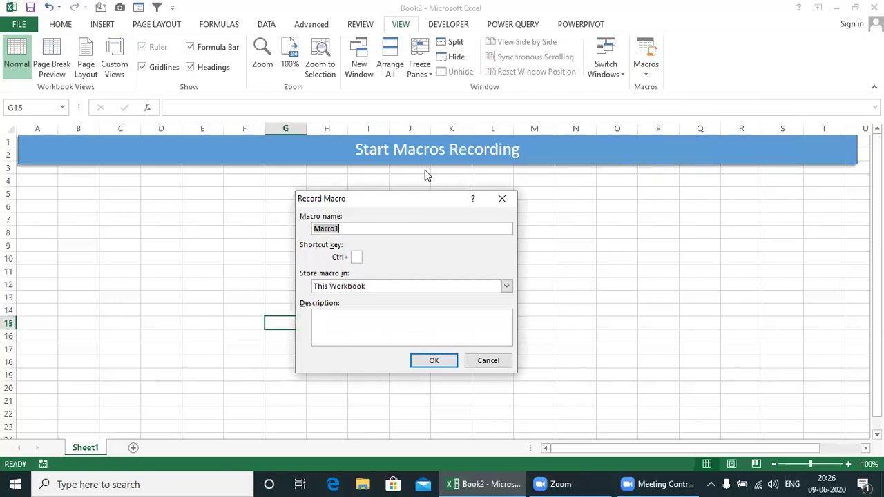
pyautogui.moveTo(420, 199); pyautogui.dragTo(460, 174)
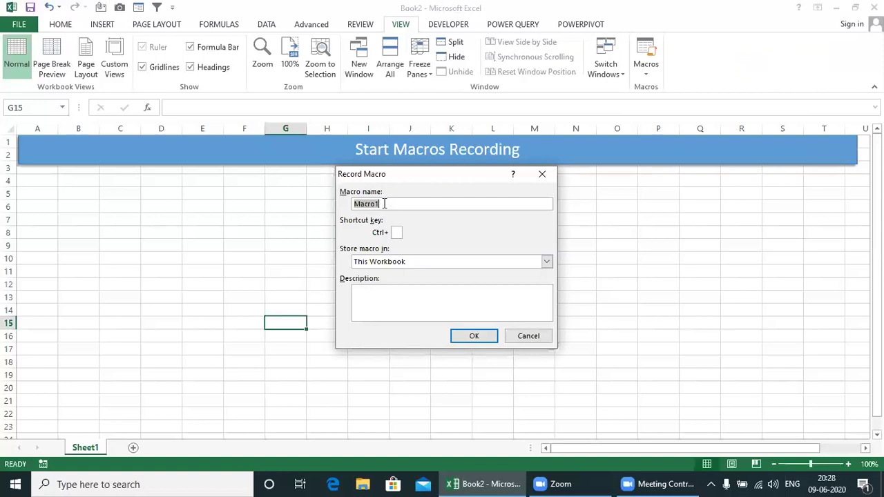
pyautogui.write('myfirstcode')
pyautogui.click(396, 232)
pyautogui.write('P')
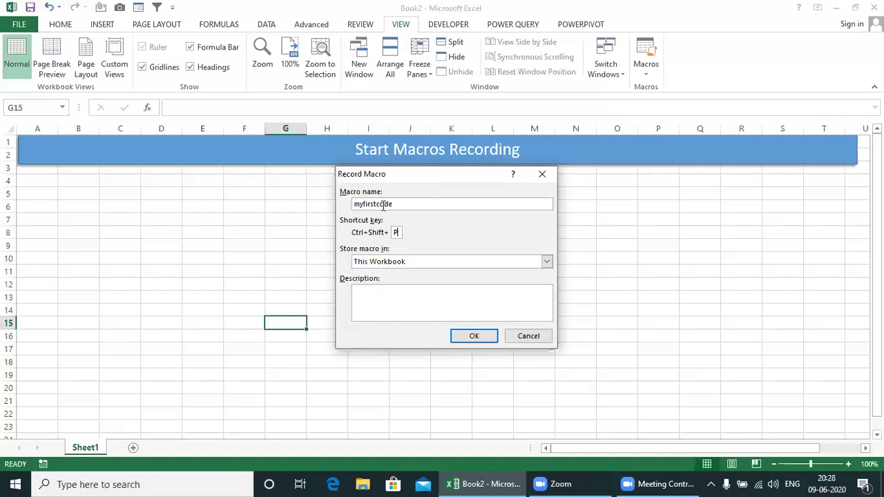
# - Store the macro in This Workbook, describe it as "This code is recorded by C4C" and start recording
pyautogui.click(388, 265)
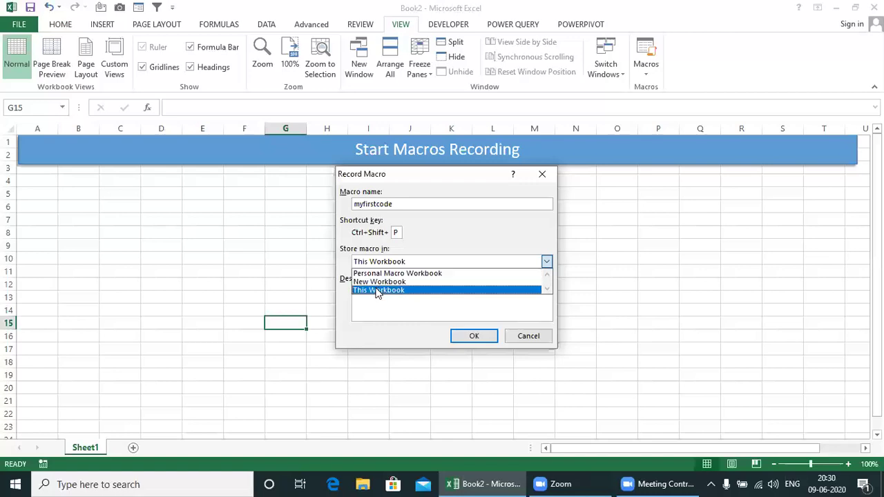
pyautogui.click(377, 291)
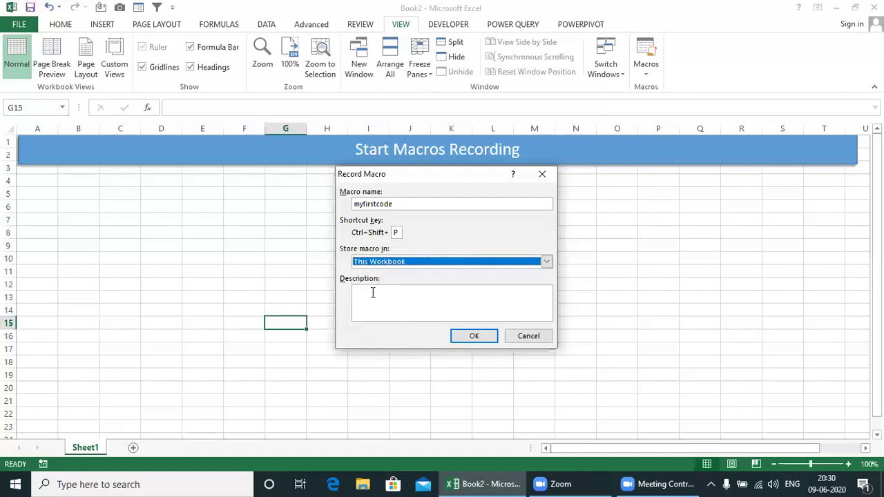
pyautogui.click(372, 292)
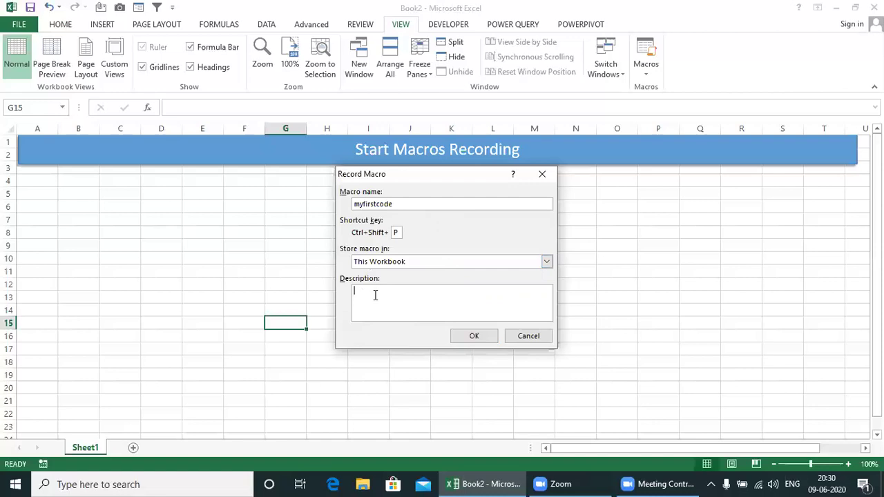
pyautogui.write('This code is recorded by c4c')
pyautogui.press('BackSpace')
pyautogui.press('BackSpace')
pyautogui.press('BackSpace')
pyautogui.write('C4C')
pyautogui.click(474, 336)
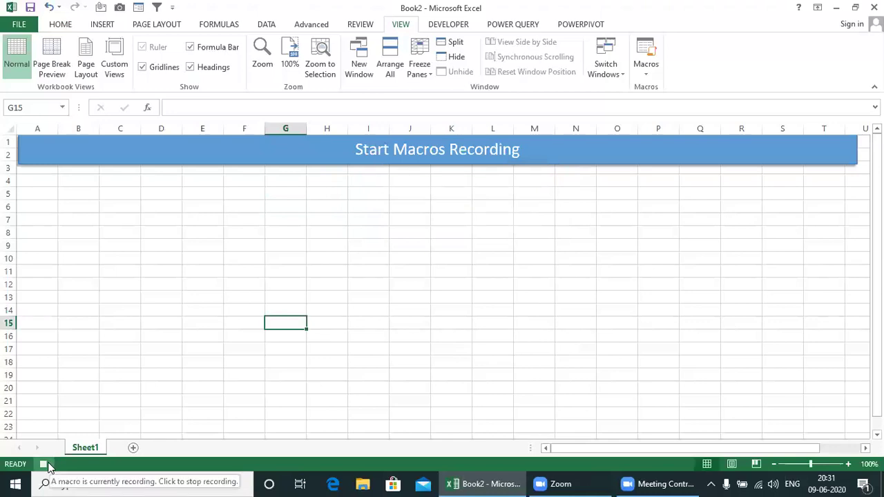
# - Enter "Welcome in The World Of Excel Macros" in cell B5
pyautogui.click(646, 75)
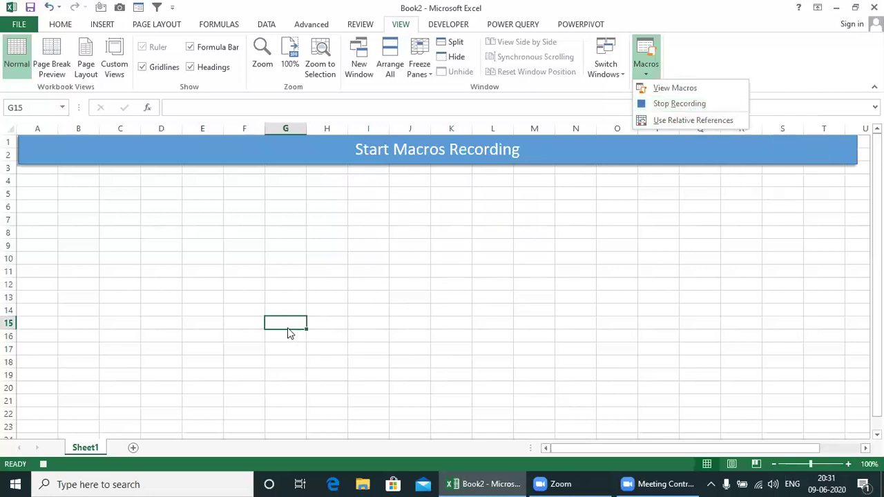
pyautogui.click(82, 198)
pyautogui.click(82, 194)
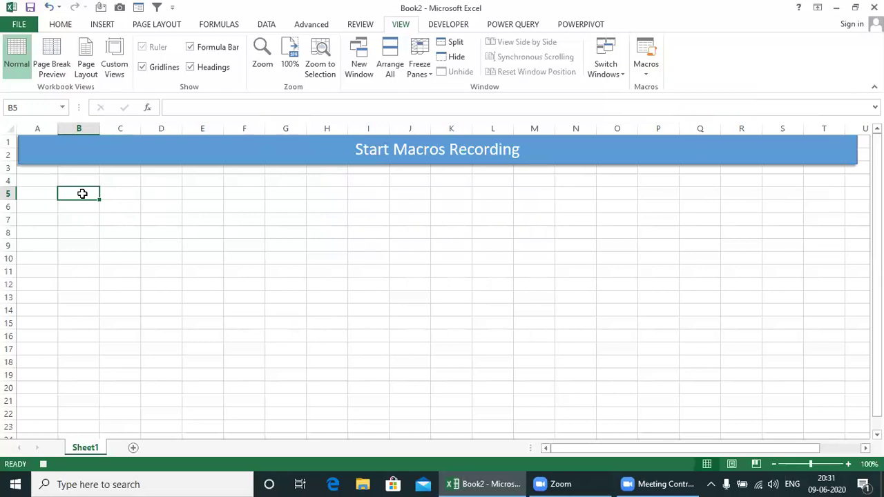
pyautogui.write('Wel')
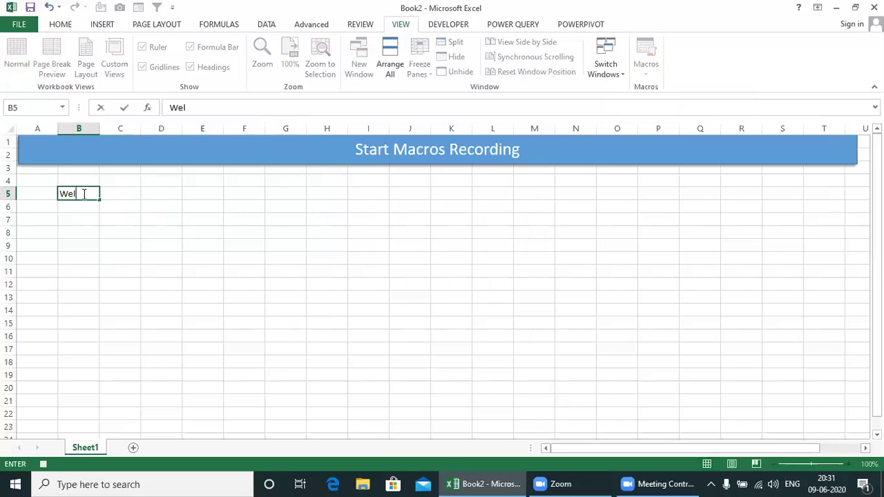
pyautogui.write('come in The World Of Ex')
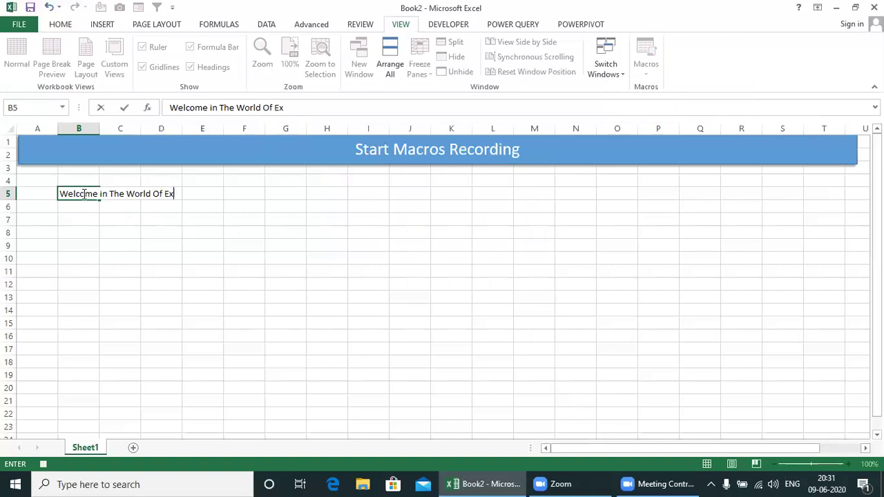
pyautogui.write('cel MAcros')
pyautogui.press('Return')
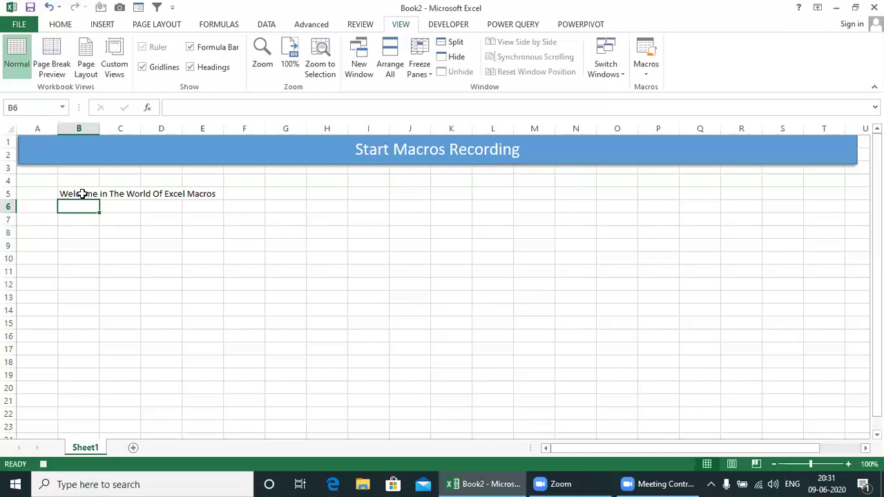
# - Format the text in cell B5 as 18-point, bold and underlined
pyautogui.click(82, 194)
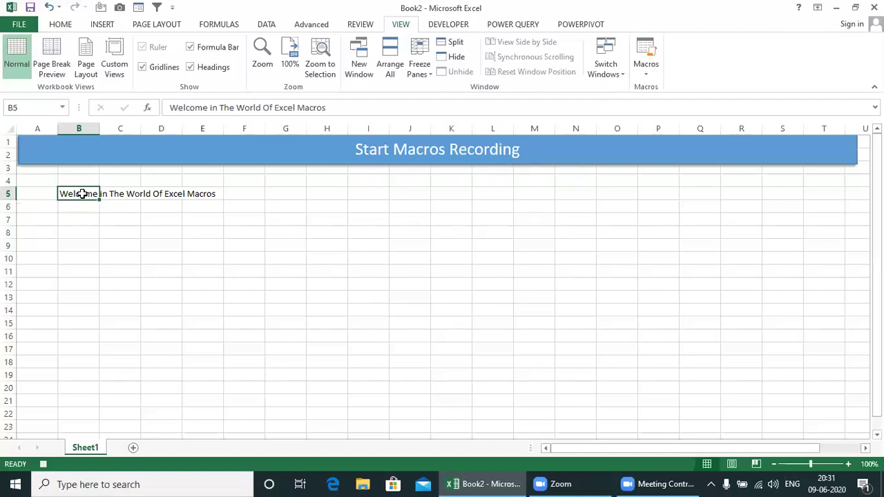
pyautogui.click(62, 24)
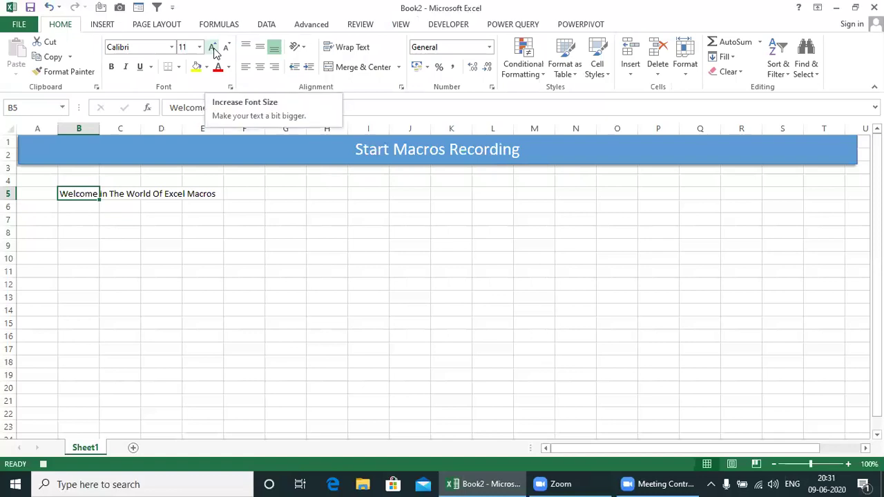
pyautogui.click(183, 46)
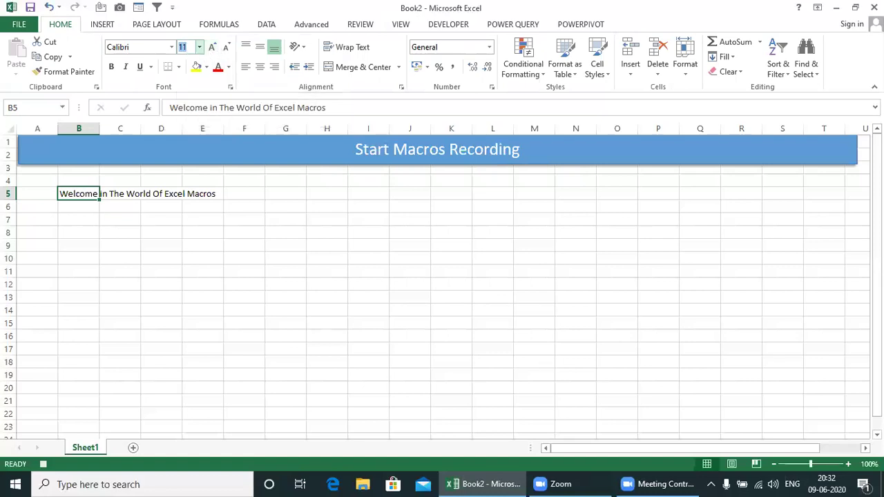
pyautogui.write('18')
pyautogui.press('Return')
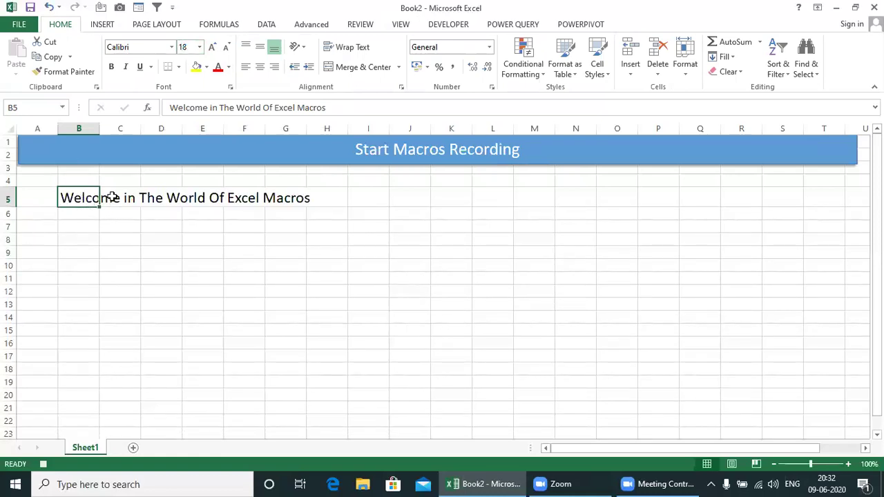
pyautogui.click(111, 68)
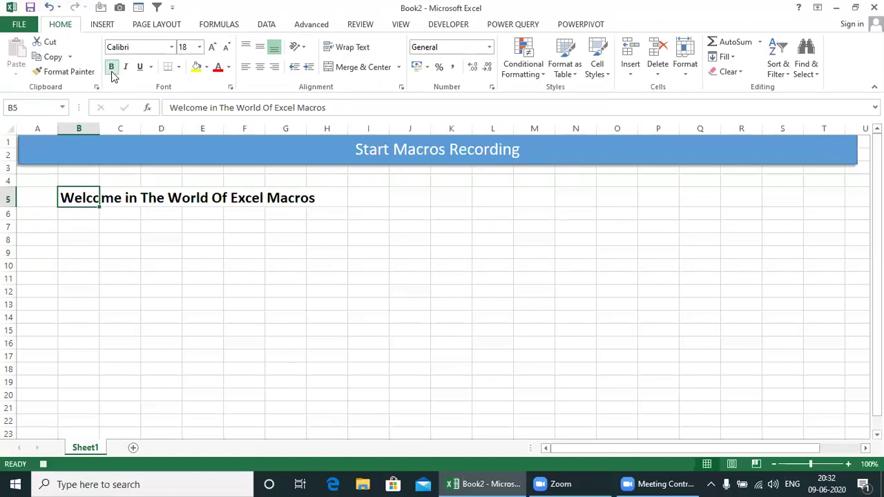
pyautogui.click(139, 68)
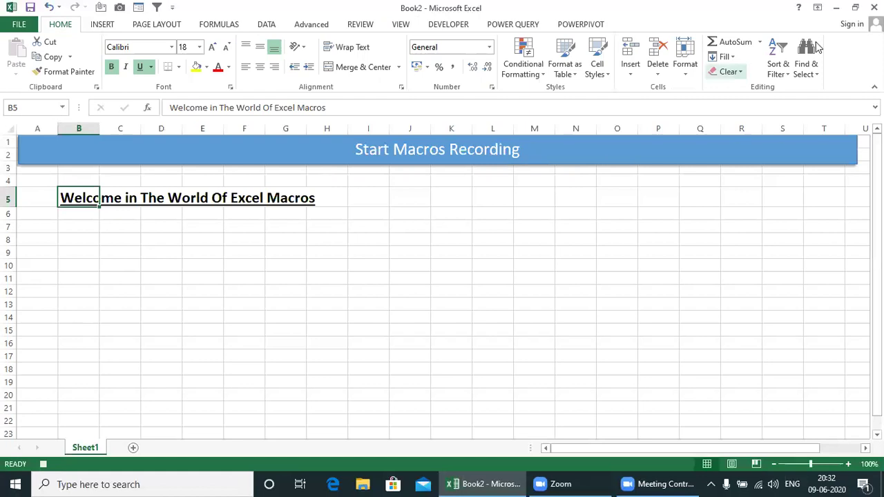
# - Stop recording the macro
pyautogui.click(400, 26)
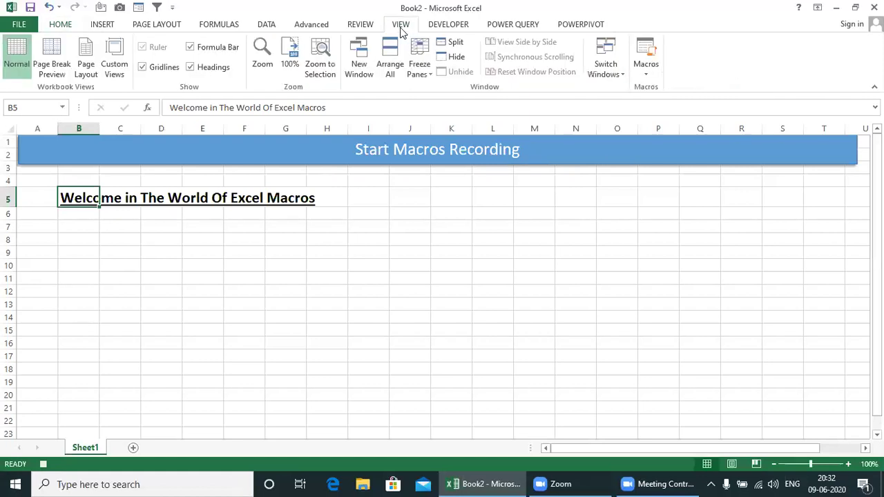
pyautogui.click(646, 74)
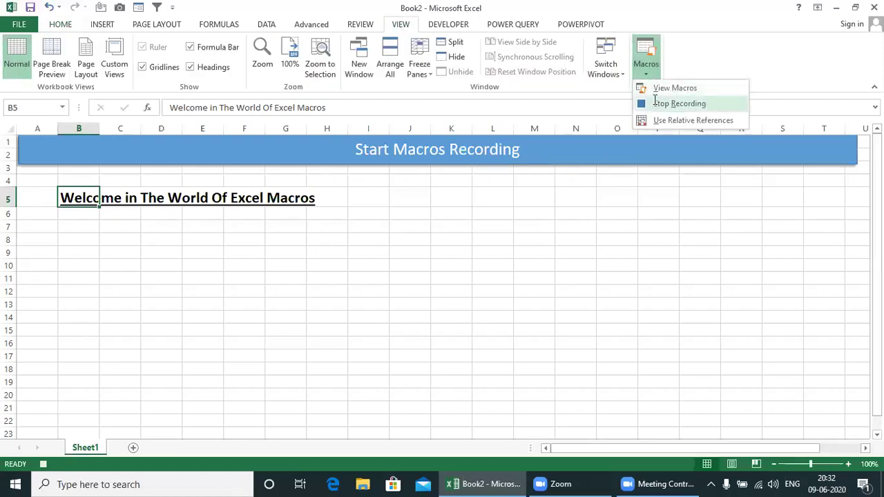
pyautogui.click(658, 103)
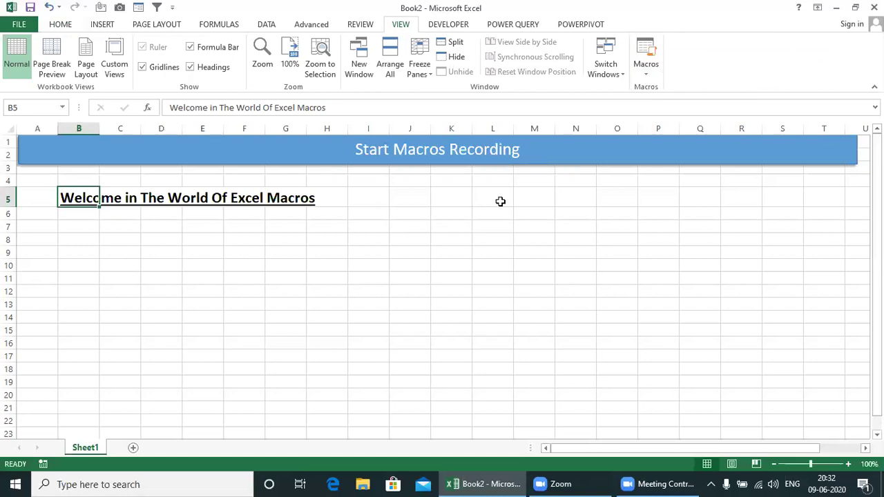
# - Check the list of macros in all open workbooks for the recorded macro, and close the list
pyautogui.click(647, 71)
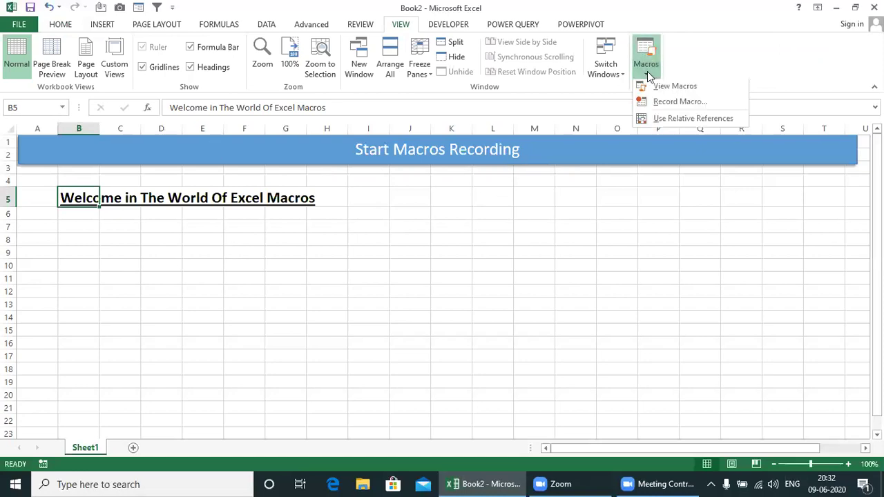
pyautogui.click(663, 93)
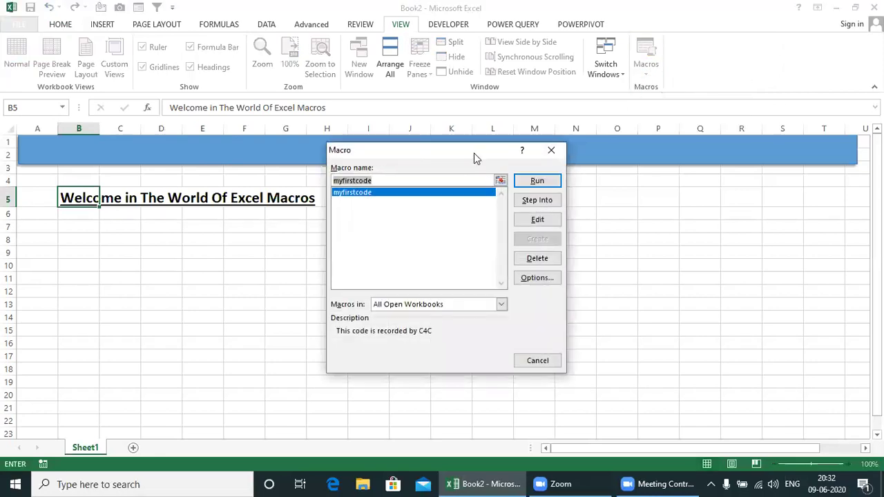
pyautogui.moveTo(478, 152); pyautogui.dragTo(576, 146)
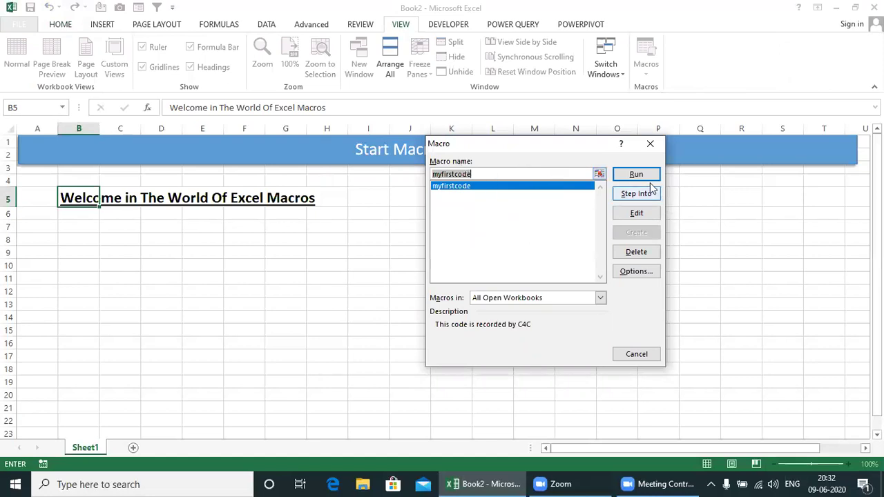
pyautogui.click(650, 144)
# - Delete row 5 containing the welcome text and select cell G8
pyautogui.hotkey('shift', 'space')
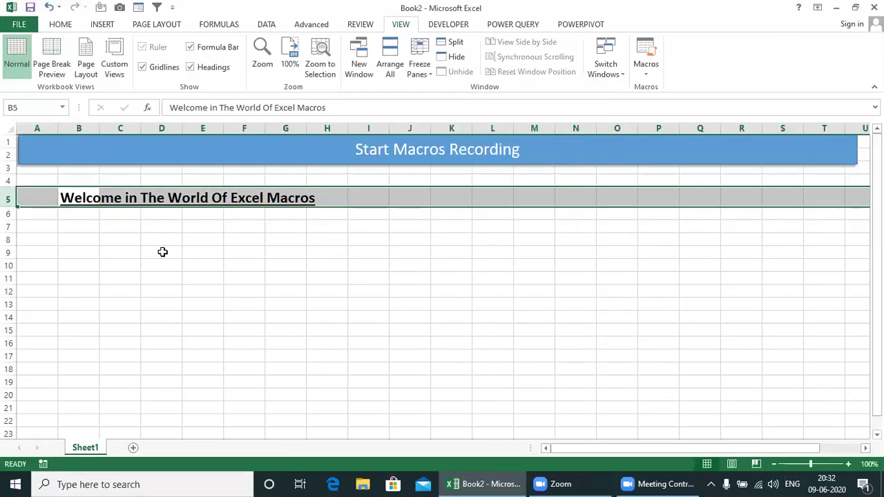
pyautogui.hotkey('ctrl', '-')
pyautogui.press('Down')
pyautogui.press('Down')
pyautogui.press('Down')
pyautogui.press('Right')
pyautogui.press('Right')
pyautogui.press('Right')
pyautogui.press('Right')
pyautogui.press('Right')
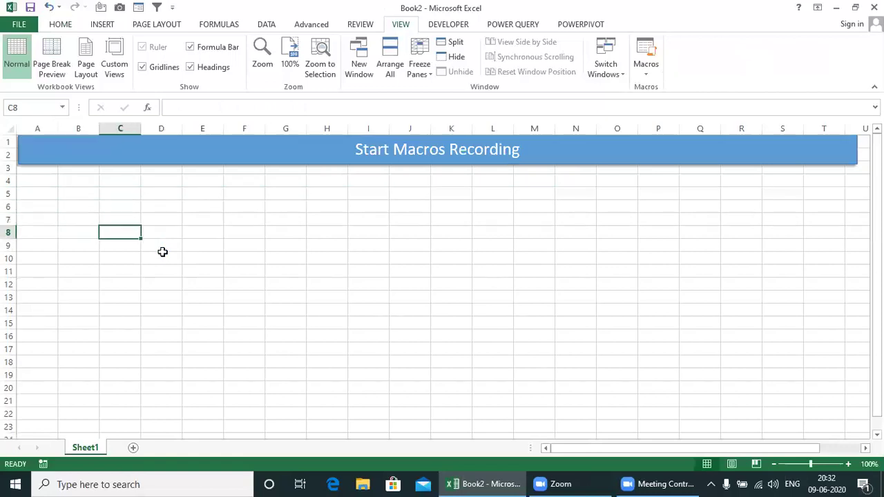
# - Run the recorded macro myfirstcode from the list of macros in all open workbooks
pyautogui.hotkey('alt', 'F8')
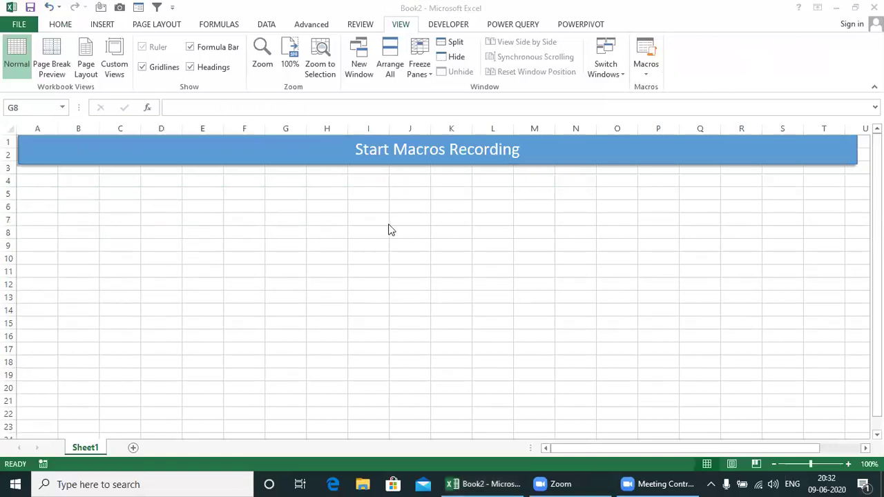
pyautogui.click(646, 71)
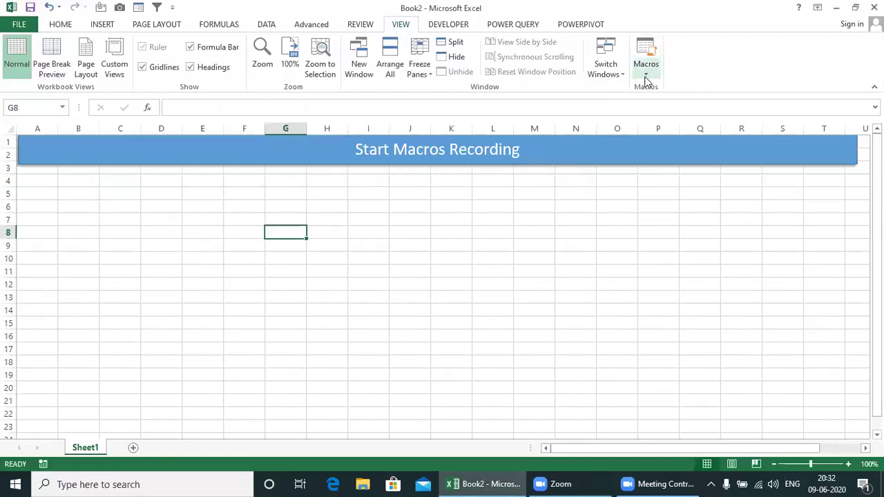
pyautogui.click(645, 76)
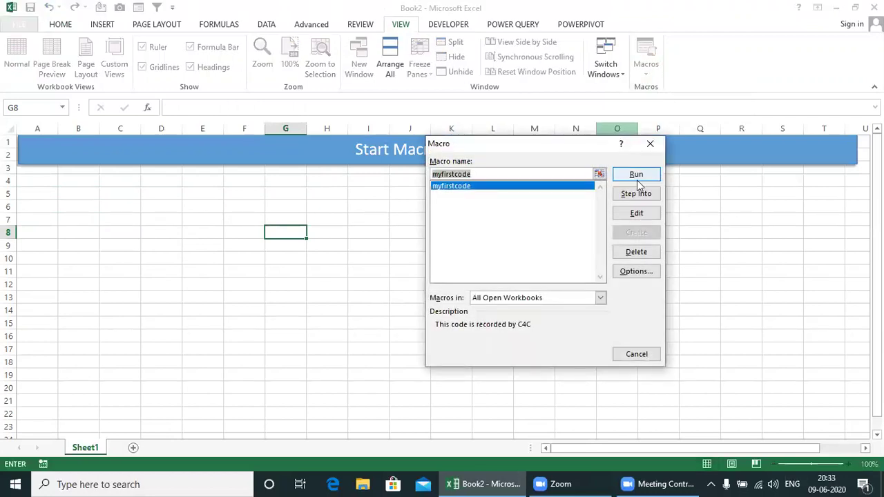
pyautogui.click(637, 175)
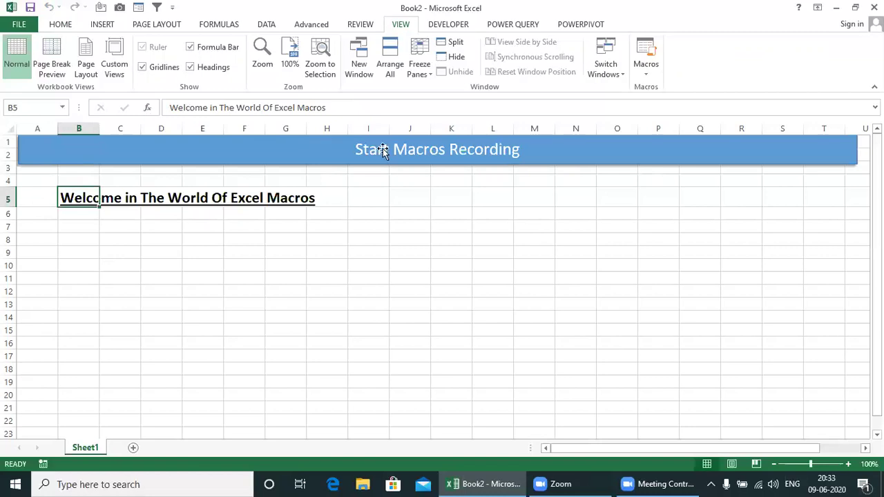
# - Open the code of the macro myfirstcode for editing and maximize the Visual Basic editor window
pyautogui.click(646, 74)
pyautogui.click(660, 90)
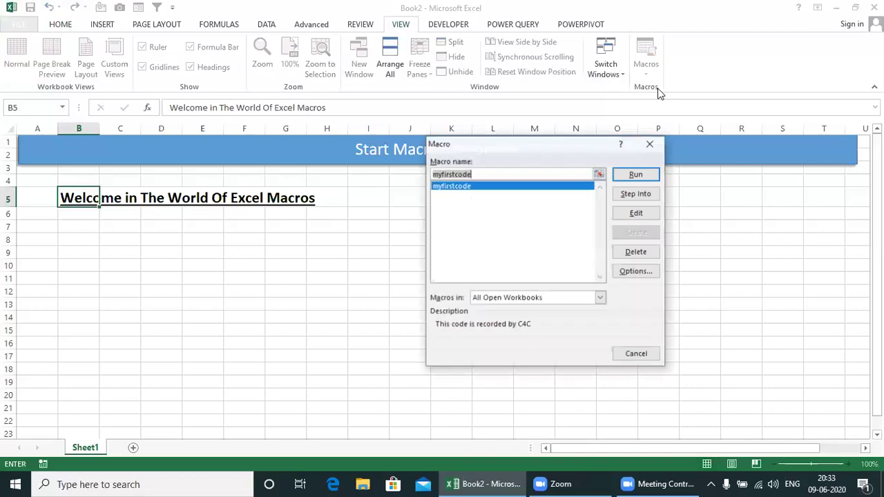
pyautogui.click(638, 217)
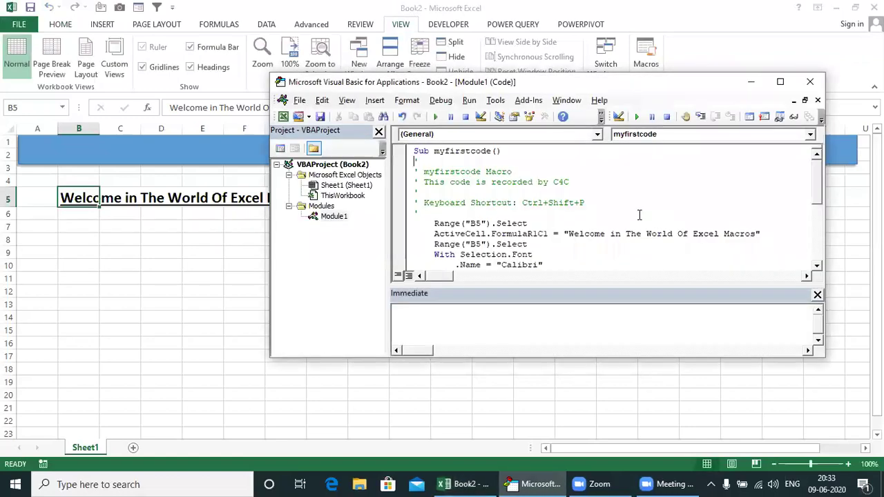
pyautogui.click(781, 81)
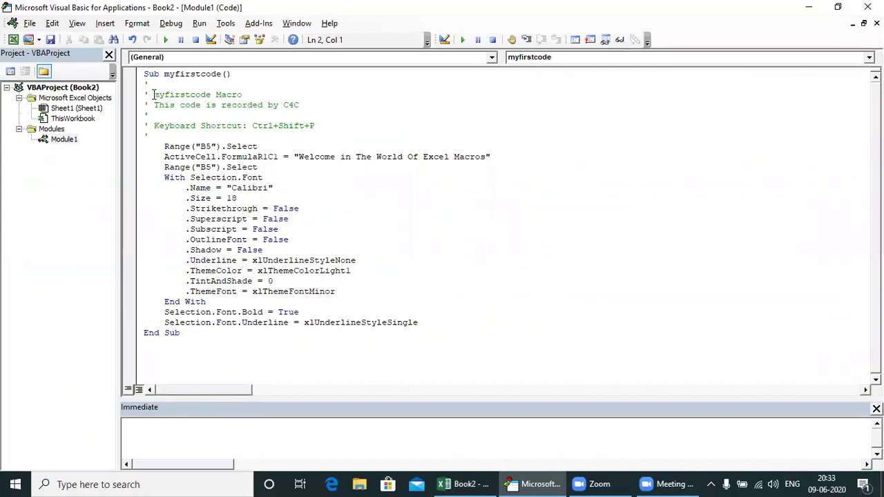
# - Examine the macro's comment lines, the procedure name and the Sub and End Sub statements
pyautogui.moveTo(153, 94); pyautogui.dragTo(254, 94)
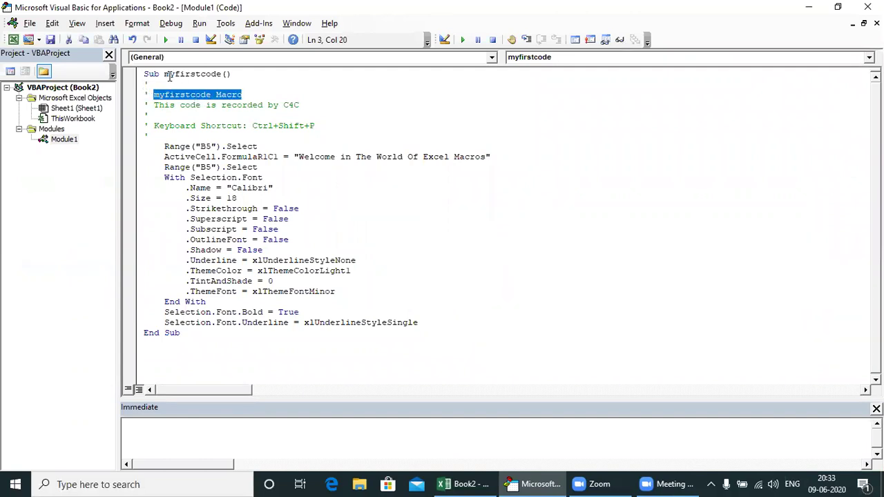
pyautogui.click(175, 96)
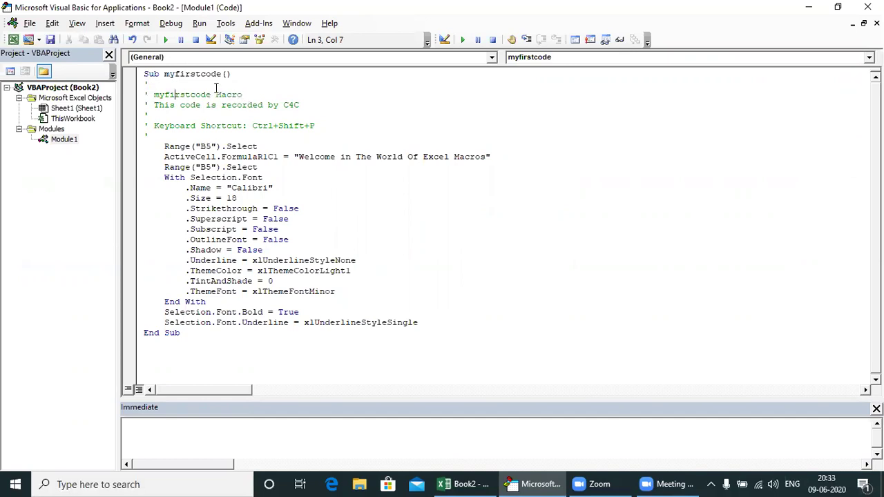
pyautogui.moveTo(164, 74); pyautogui.dragTo(221, 74)
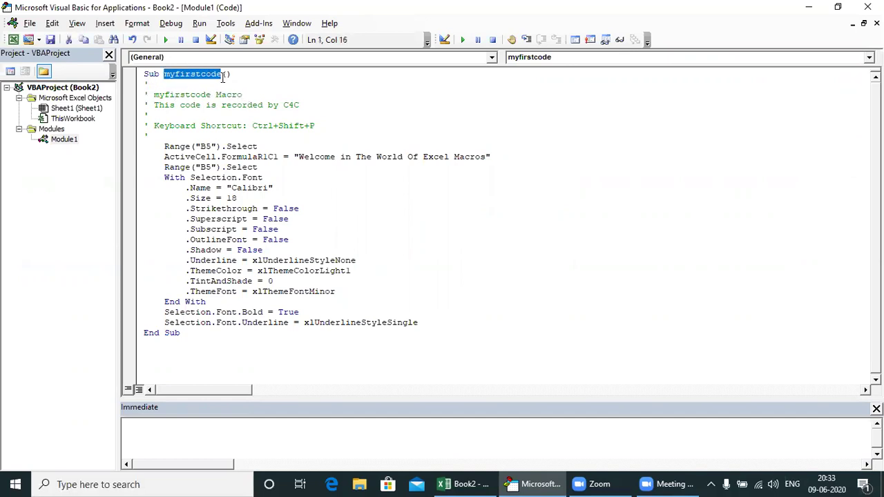
pyautogui.moveTo(145, 75); pyautogui.dragTo(154, 76)
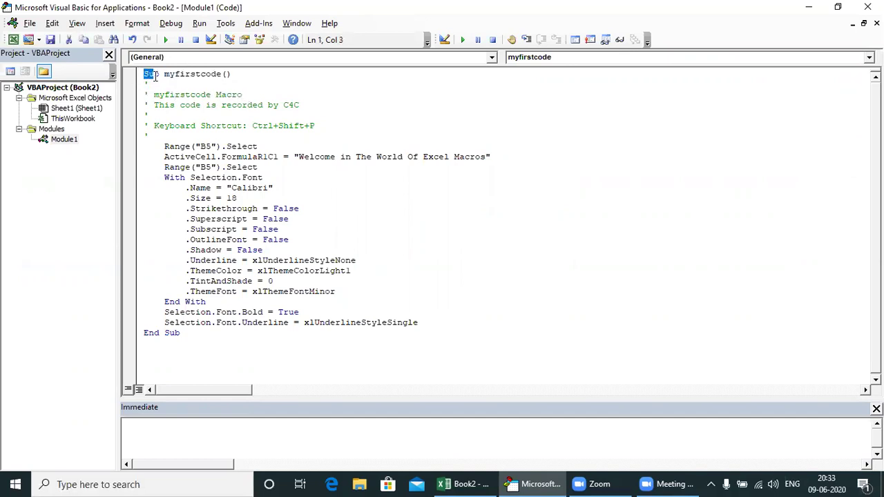
pyautogui.doubleClick(192, 74)
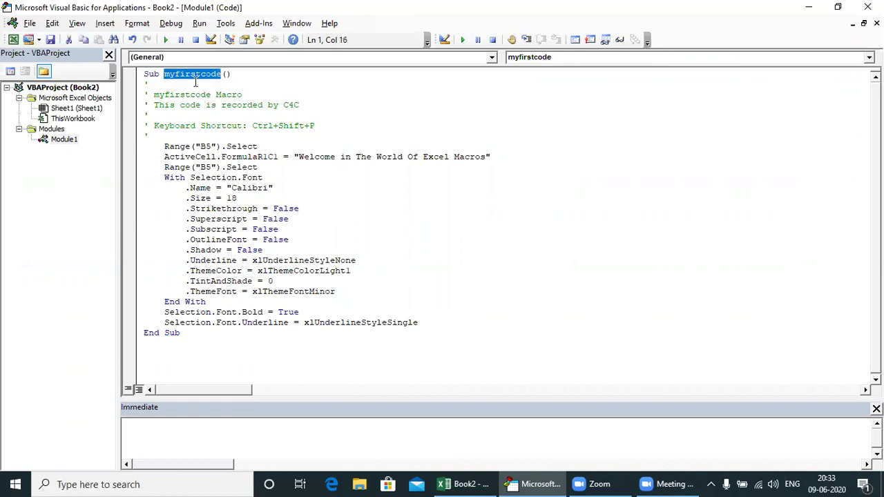
pyautogui.moveTo(193, 333); pyautogui.dragTo(145, 335)
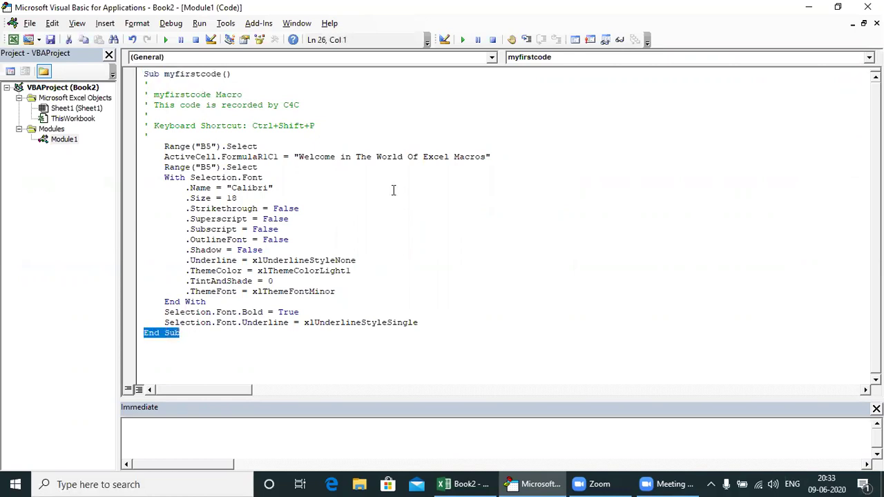
# - Examine the code lines that select cell B5 and enter the welcome text
pyautogui.click(419, 168)
pyautogui.moveTo(180, 147); pyautogui.dragTo(260, 148)
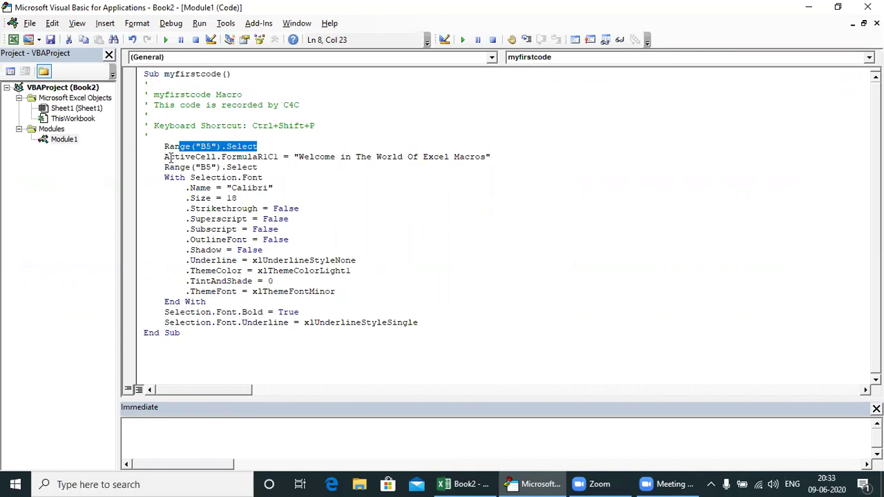
pyautogui.moveTo(164, 157); pyautogui.dragTo(377, 153)
pyautogui.click(331, 182)
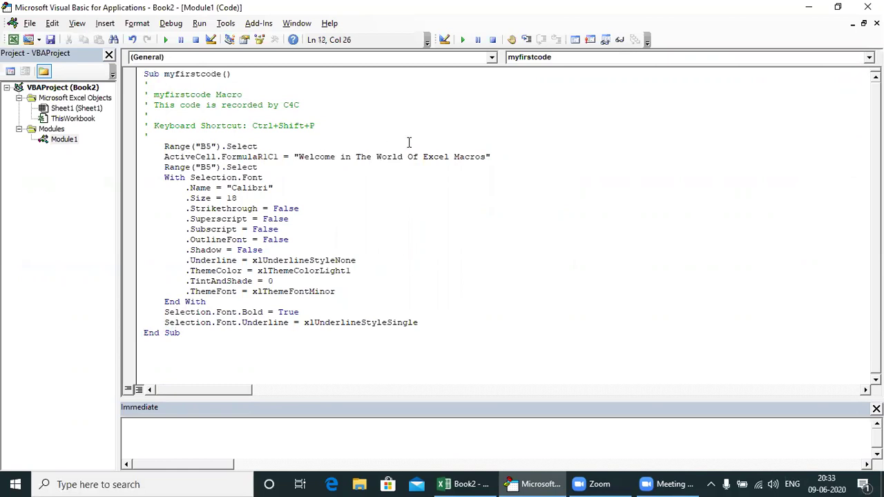
pyautogui.click(492, 157)
pyautogui.moveTo(487, 157); pyautogui.dragTo(298, 157)
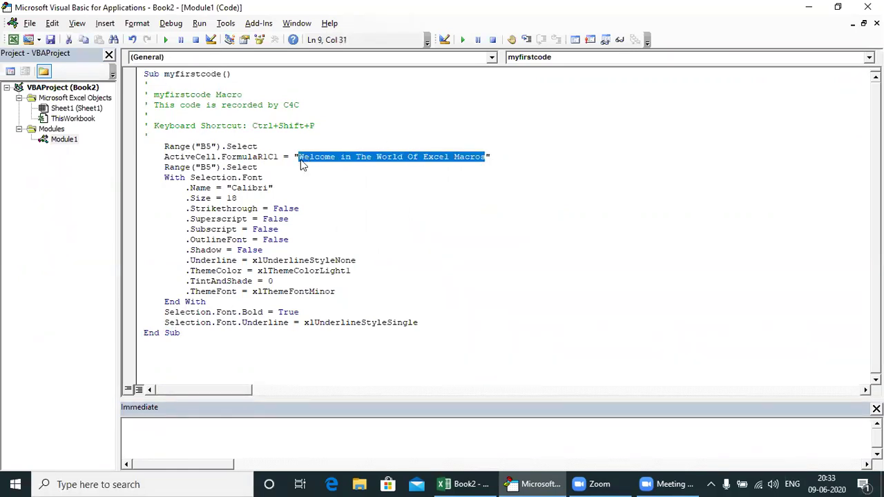
pyautogui.click(303, 178)
pyautogui.moveTo(164, 168); pyautogui.dragTo(220, 168)
pyautogui.click(502, 158)
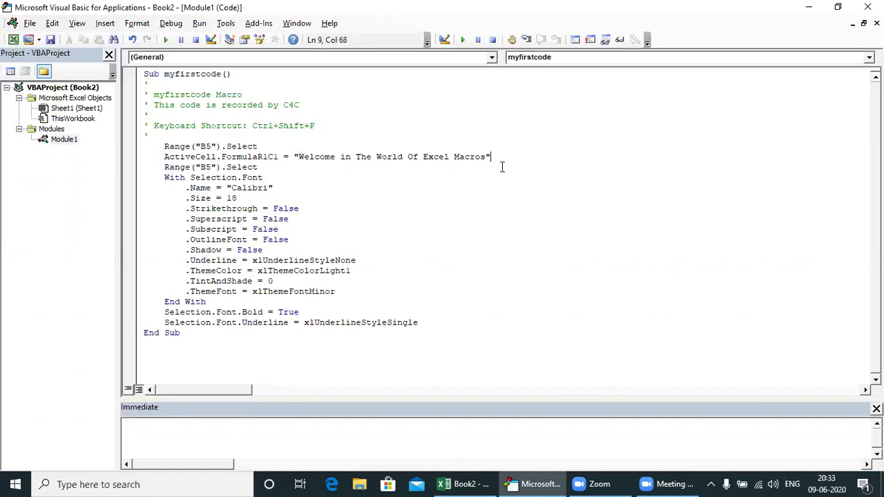
pyautogui.moveTo(255, 167); pyautogui.dragTo(180, 168)
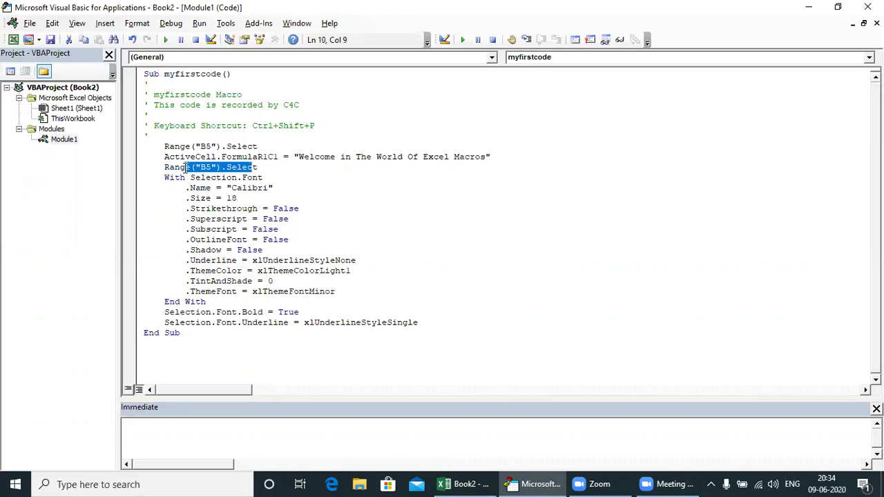
pyautogui.click(292, 185)
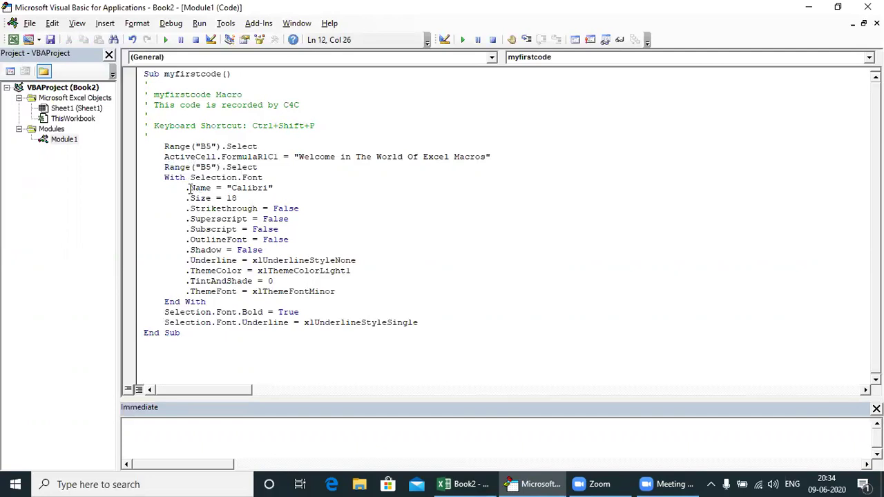
# - Examine the font name, size, bold and underline statements, and highlight the whole procedure
pyautogui.moveTo(186, 187); pyautogui.dragTo(275, 188)
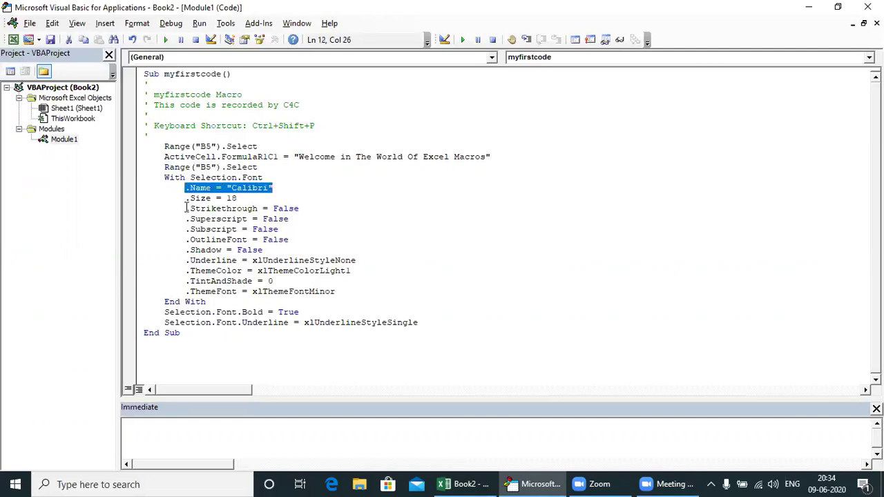
pyautogui.moveTo(183, 200); pyautogui.dragTo(258, 200)
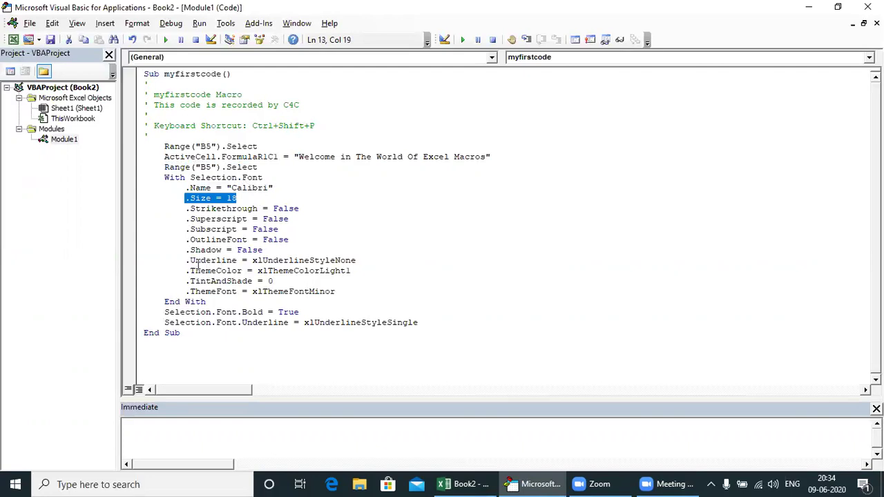
pyautogui.moveTo(186, 260); pyautogui.dragTo(365, 258)
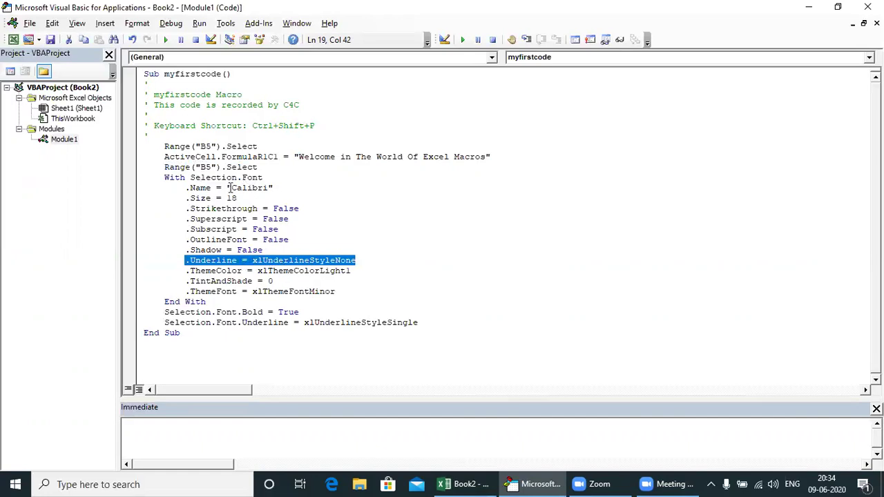
pyautogui.moveTo(239, 198); pyautogui.dragTo(225, 199)
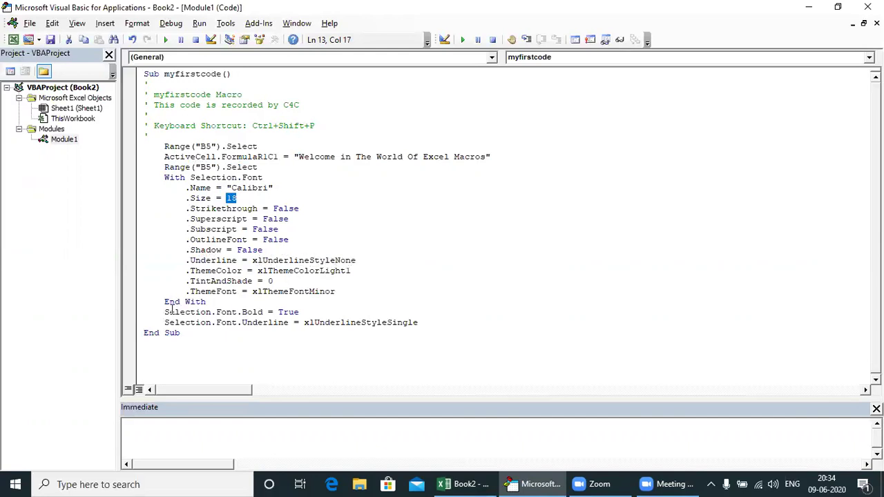
pyautogui.moveTo(164, 312); pyautogui.dragTo(423, 327)
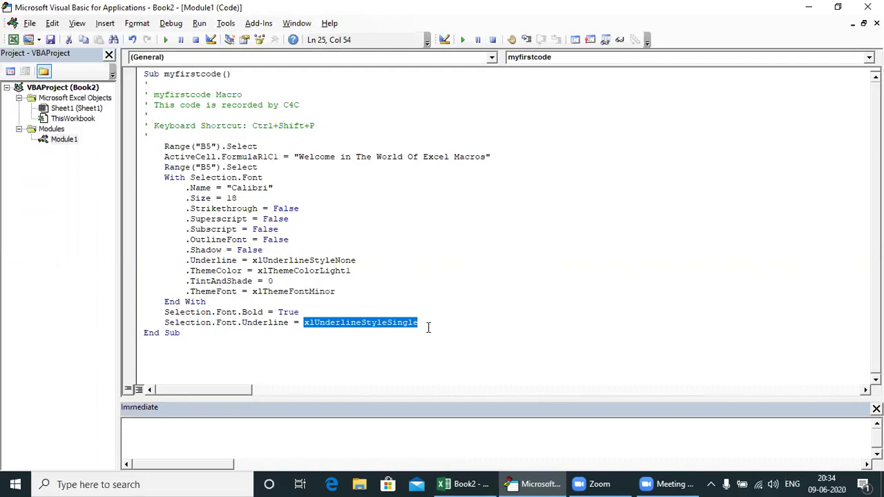
pyautogui.click(433, 322)
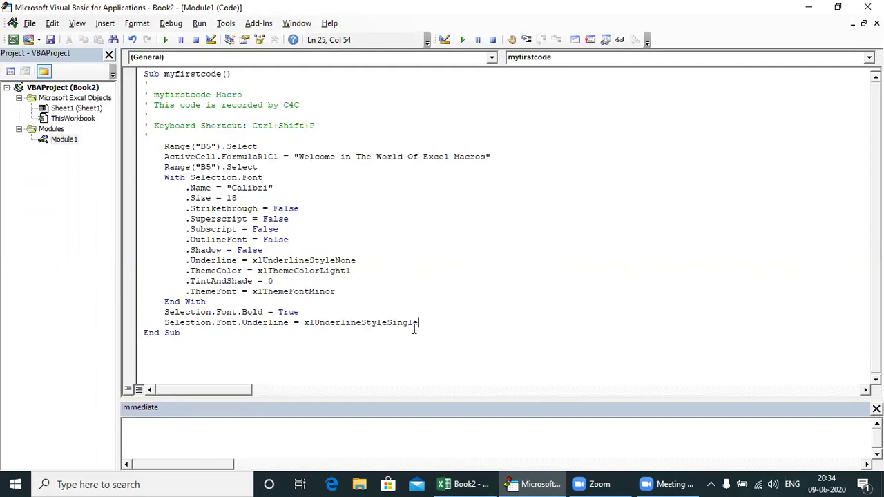
pyautogui.moveTo(145, 76); pyautogui.dragTo(262, 350)
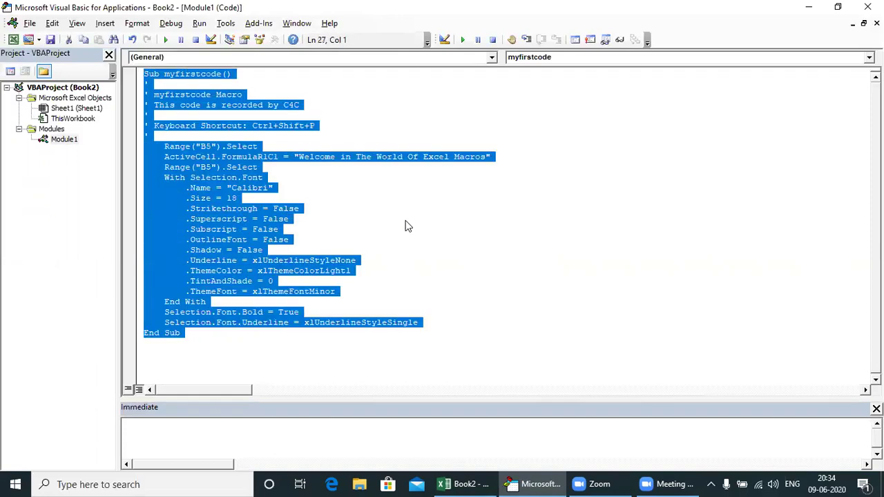
# - Restore the editor window to its smaller size and change the cell in both Range select statements to B10
pyautogui.click(270, 148)
pyautogui.click(211, 146)
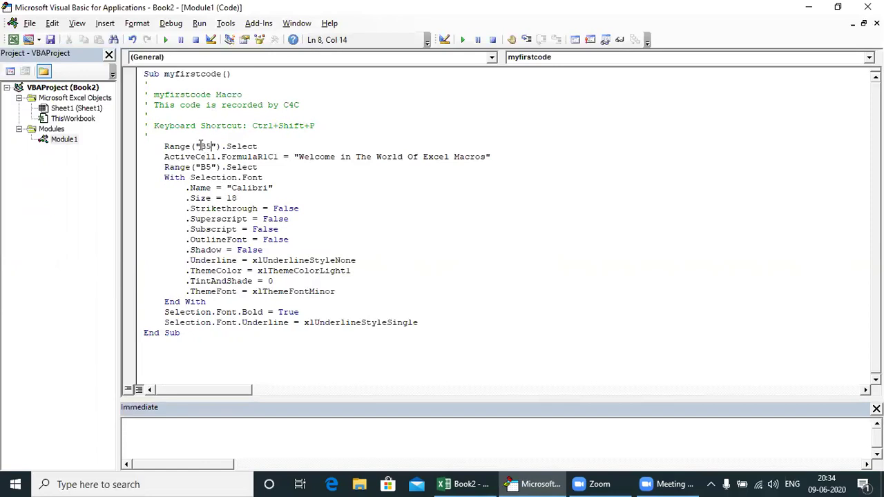
pyautogui.moveTo(199, 146); pyautogui.dragTo(210, 146)
pyautogui.click(355, 191)
pyautogui.click(838, 6)
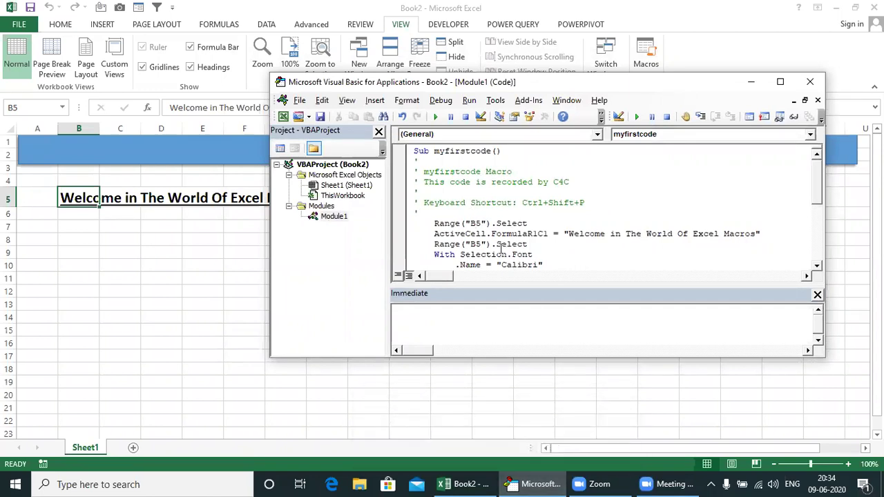
pyautogui.hotkey('shift', 'Right')
pyautogui.write('10')
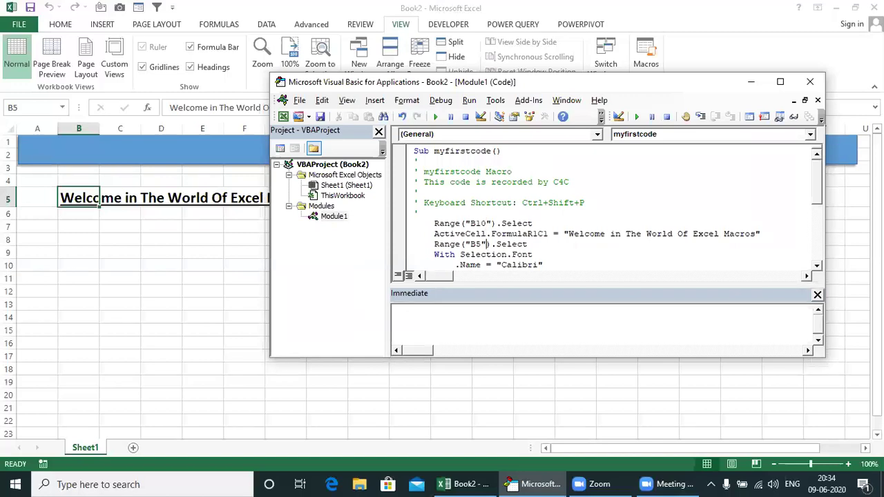
pyautogui.hotkey('shift', 'Left')
pyautogui.write('10')
# - Set the font size in the With Selection.Font block to 20
pyautogui.press('Down')
pyautogui.press('Down')
pyautogui.press('Down')
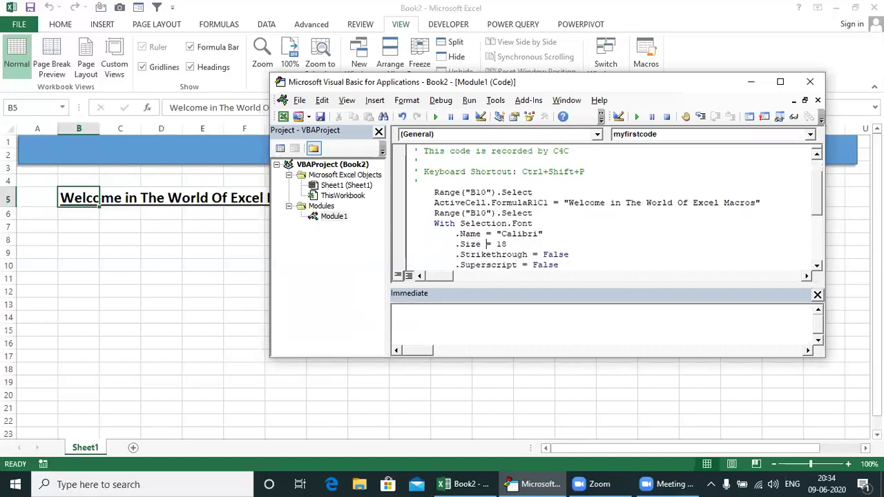
pyautogui.doubleClick(502, 244)
pyautogui.write('2')
# - Review the remaining font properties and the bold and underline statements down to the end of the macro
pyautogui.press('Down')
pyautogui.press('Down')
pyautogui.press('Down')
pyautogui.press('Down')
pyautogui.press('Down')
pyautogui.press('Down')
pyautogui.press('Down')
pyautogui.press('Down')
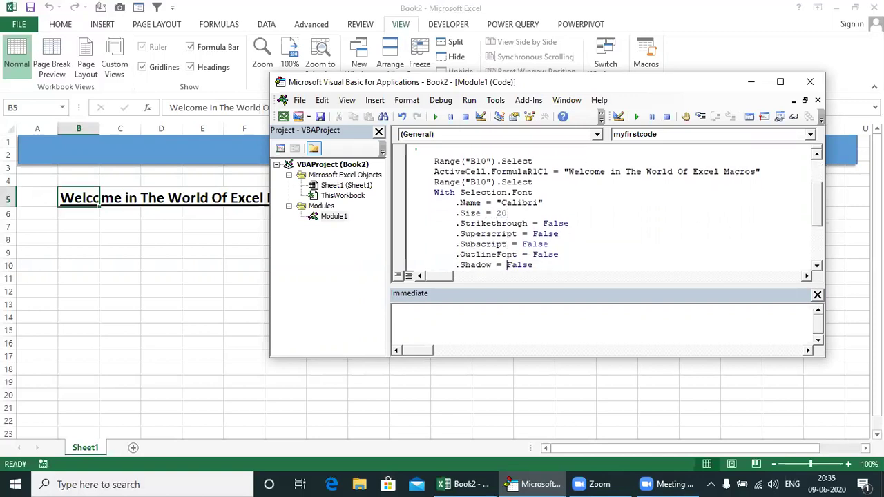
pyautogui.press('Down')
pyautogui.press('Down')
pyautogui.press('Down')
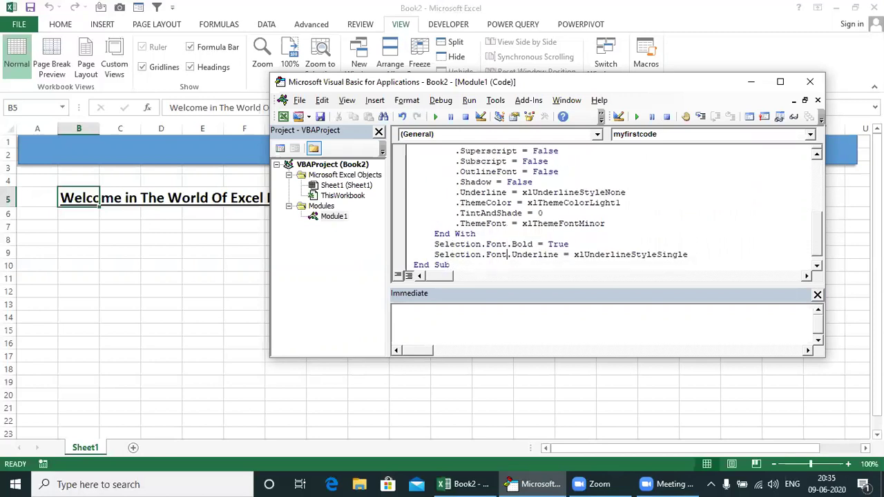
# - Run the edited macro from the code editor and return to the worksheet, selecting cell D14
pyautogui.press('Up')
pyautogui.press('Up')
pyautogui.press('Up')
pyautogui.press('Up')
pyautogui.press('Up')
pyautogui.press('Up')
pyautogui.press('Up')
pyautogui.press('Up')
pyautogui.press('Up')
pyautogui.press('Up')
pyautogui.press('Up')
pyautogui.press('Up')
pyautogui.press('Up')
pyautogui.press('Up')
pyautogui.press('Up')
pyautogui.press('Up')
pyautogui.press('Up')
pyautogui.press('Up')
pyautogui.press('Up')
pyautogui.press('Up')
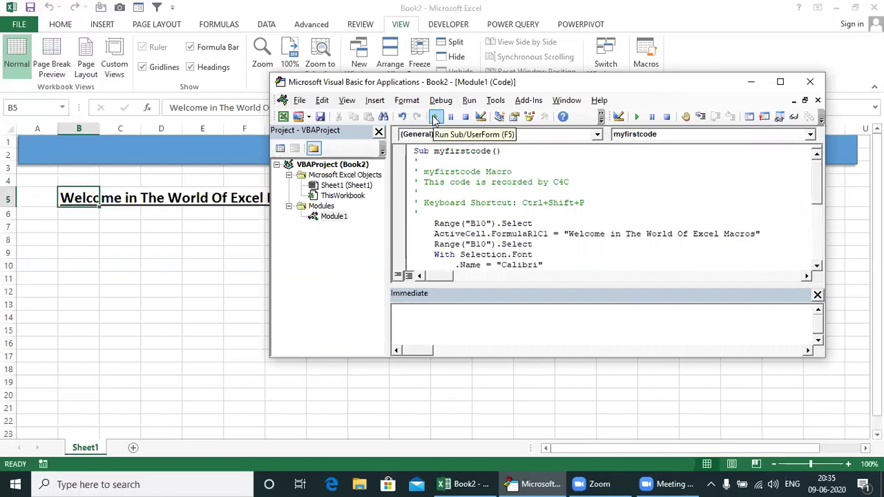
pyautogui.click(435, 118)
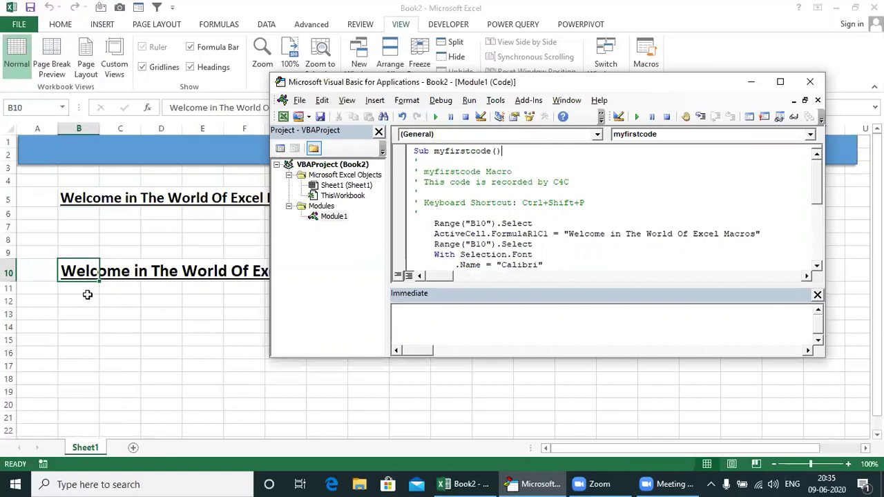
pyautogui.click(176, 327)
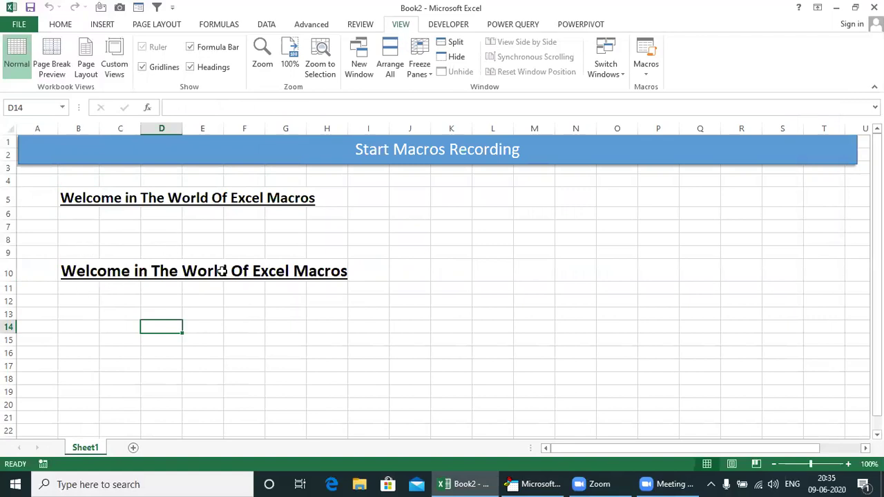
# - Switch to the code editor, check the B10 references in myfirstcode, close the editor and select worksheet cell K14
pyautogui.hotkey('alt', 'Tab')
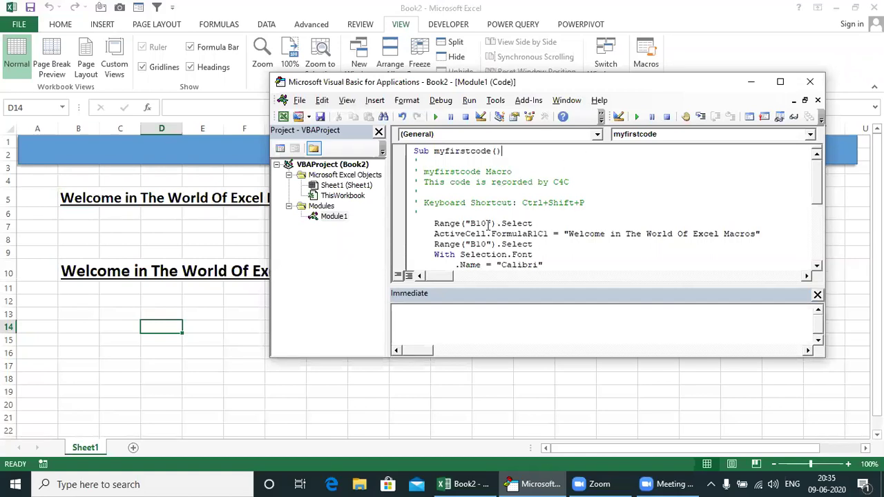
pyautogui.moveTo(487, 224); pyautogui.dragTo(470, 223)
pyautogui.click(486, 244)
pyautogui.click(809, 82)
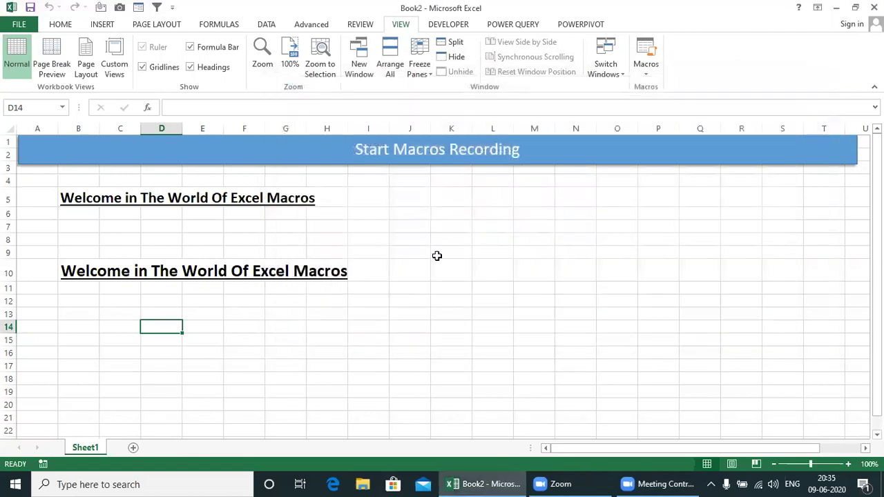
pyautogui.click(464, 211)
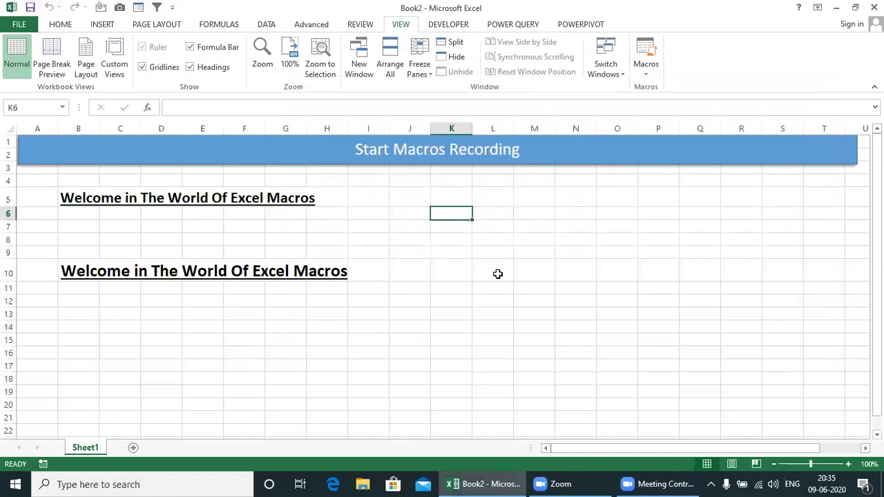
pyautogui.click(432, 328)
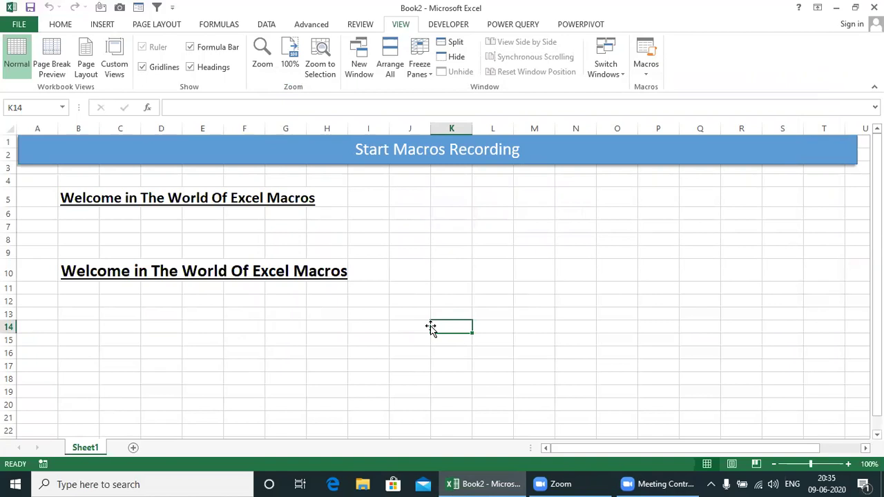
# - Turn on relative references for macro recording
pyautogui.click(645, 75)
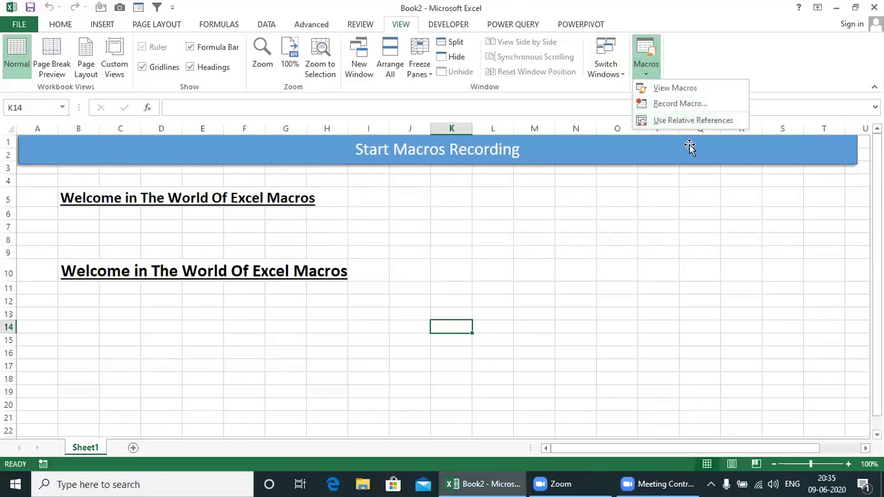
pyautogui.click(450, 26)
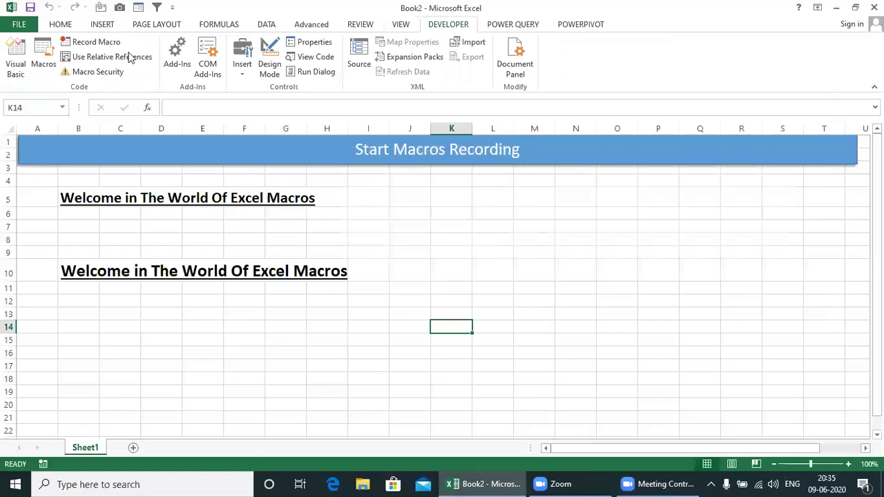
pyautogui.click(102, 59)
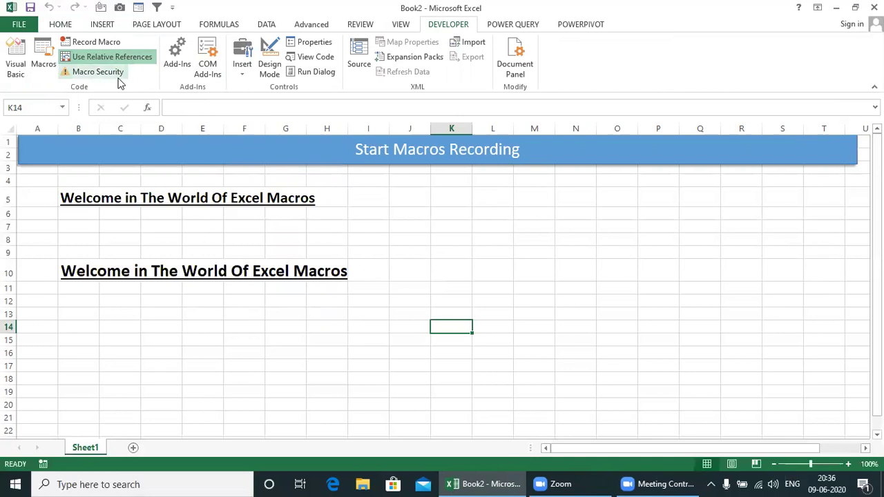
# - Clear both welcome texts from rows 4 to 17 below the title banner and select cell B5
pyautogui.moveTo(41, 175); pyautogui.dragTo(480, 363)
pyautogui.hotkey('ctrl', 'shift', 'Right')
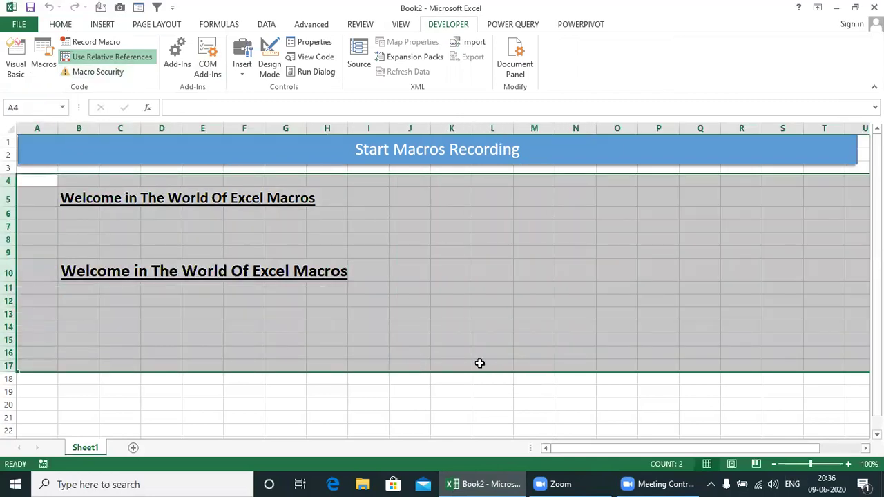
pyautogui.press('Delete')
pyautogui.click(104, 234)
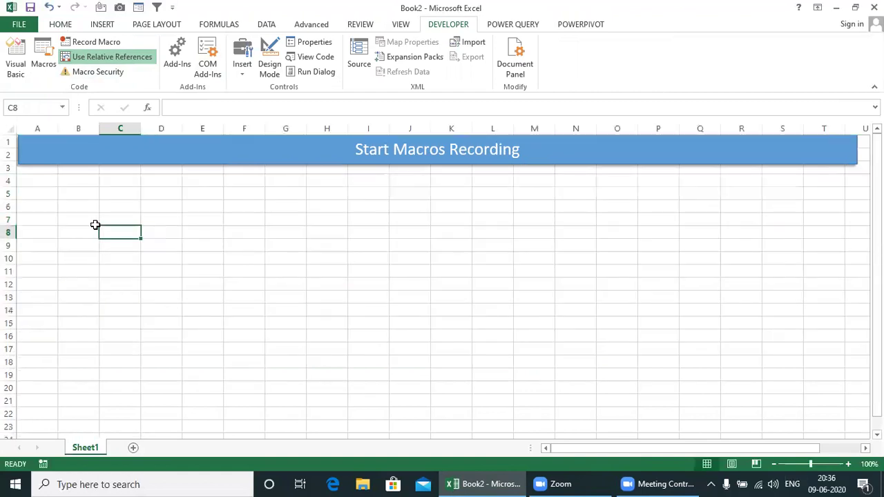
pyautogui.click(74, 200)
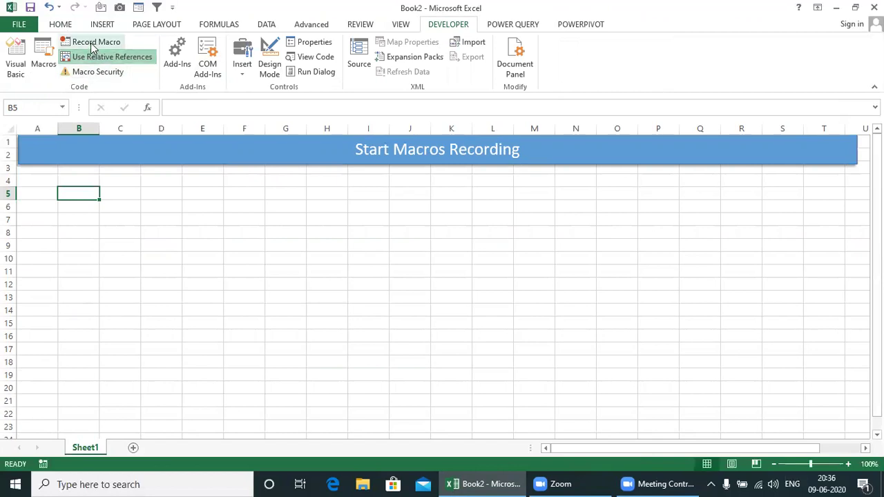
# - Start recording a macro named myfirstcoderelative with cell G15 as the active cell
pyautogui.click(282, 292)
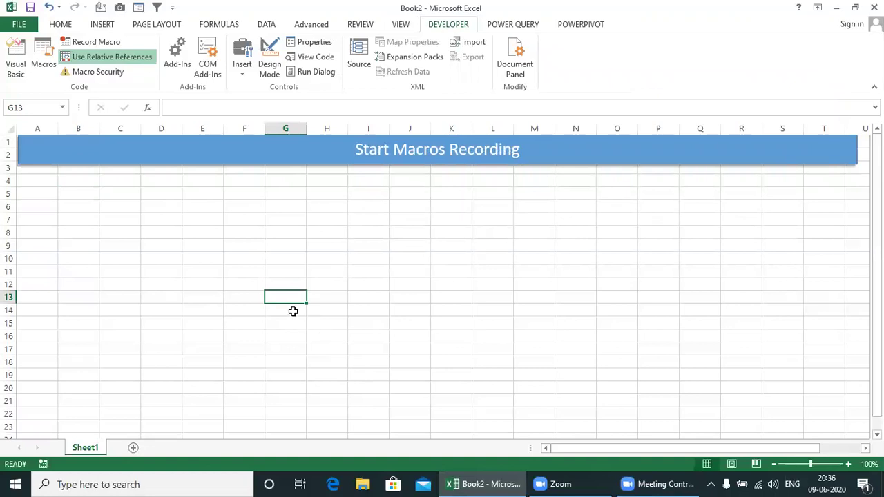
pyautogui.click(293, 311)
pyautogui.click(291, 320)
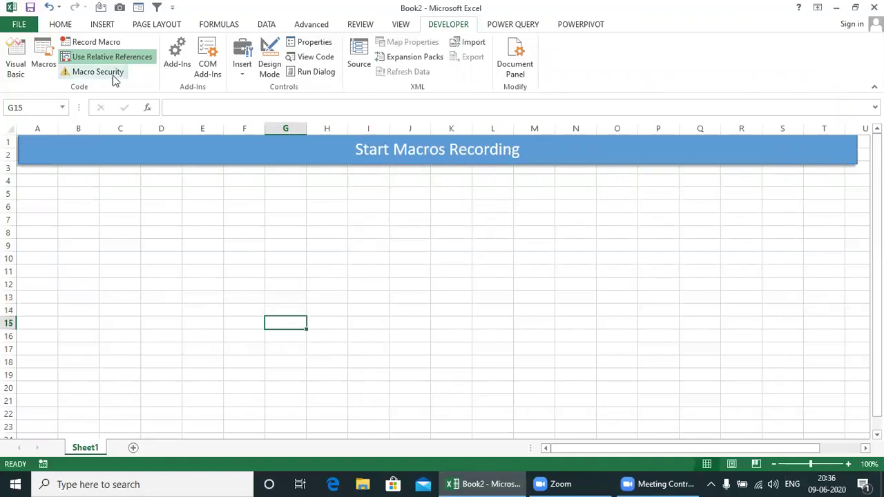
pyautogui.click(93, 42)
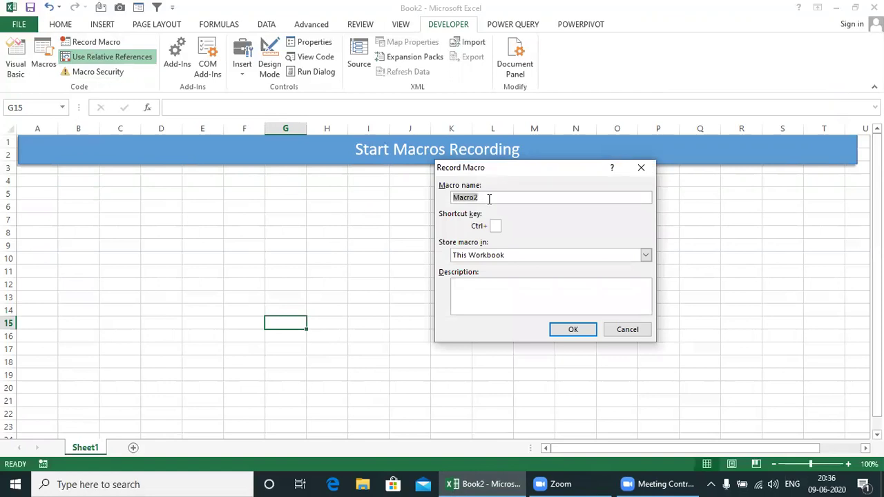
pyautogui.write('myfirstcoderelative')
pyautogui.click(572, 331)
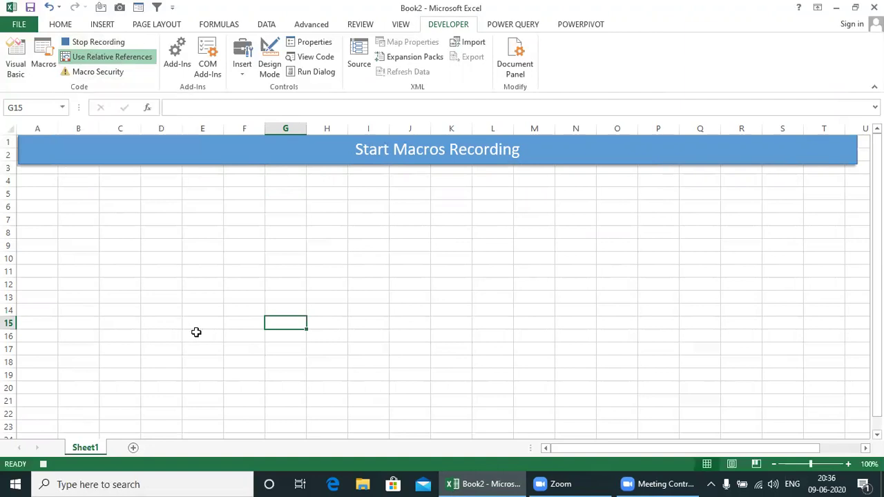
# - Enter the text Subscribe C4C in cell J6 and keep that cell selected
pyautogui.click(414, 206)
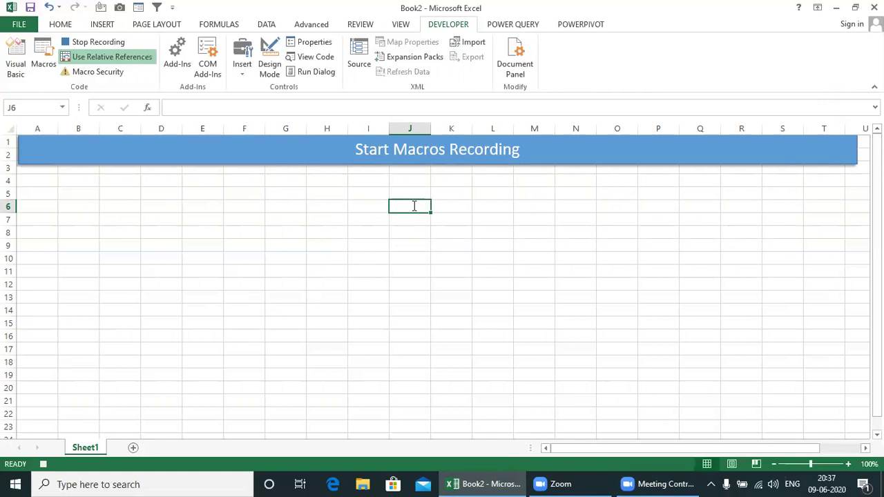
pyautogui.write('Subscribe C4C')
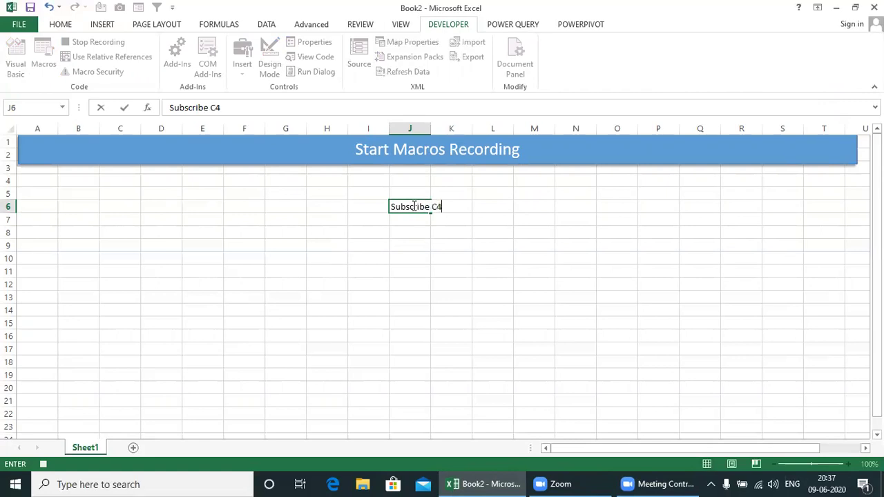
pyautogui.click(413, 206)
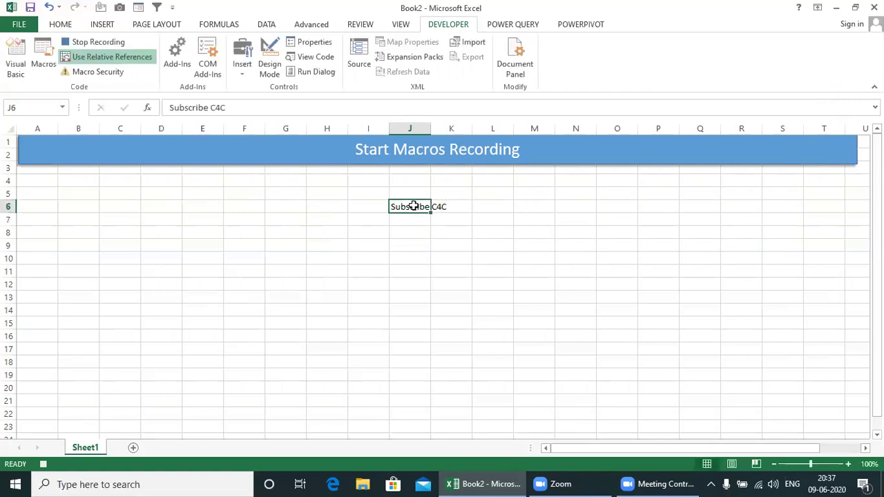
# - Format the text in J6 with font size 18, bold and underline
pyautogui.click(59, 24)
pyautogui.click(190, 46)
pyautogui.write('1')
pyautogui.press('Return')
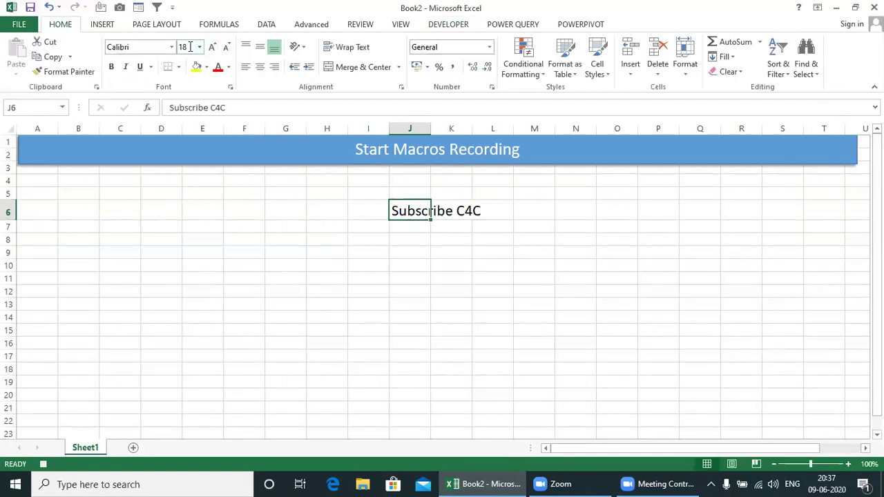
pyautogui.click(112, 68)
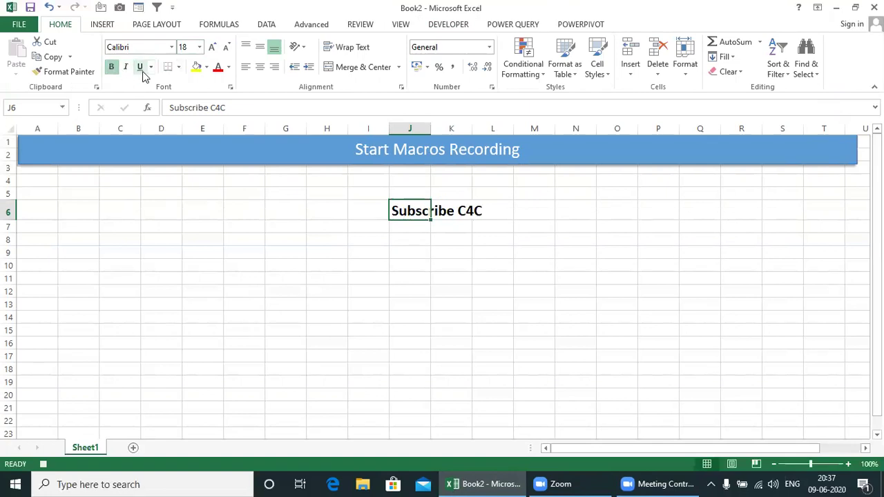
pyautogui.click(140, 67)
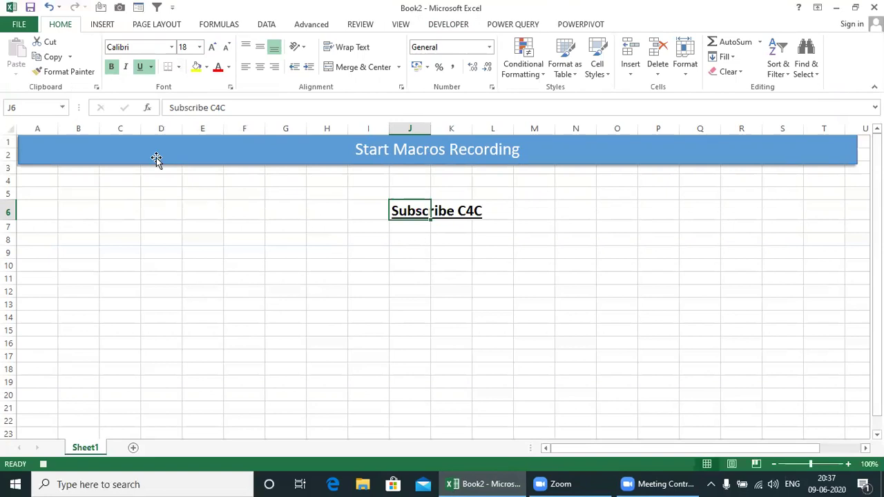
# - Stop recording the macro and select cell J8
pyautogui.click(452, 26)
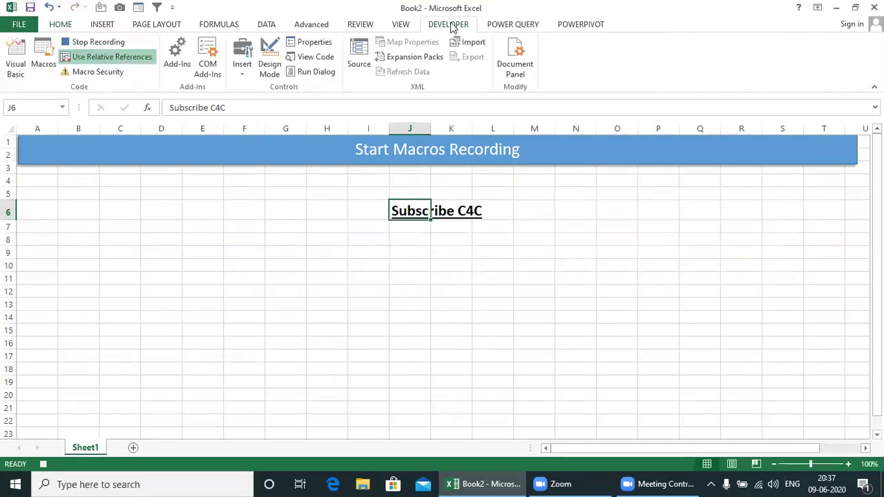
pyautogui.click(80, 43)
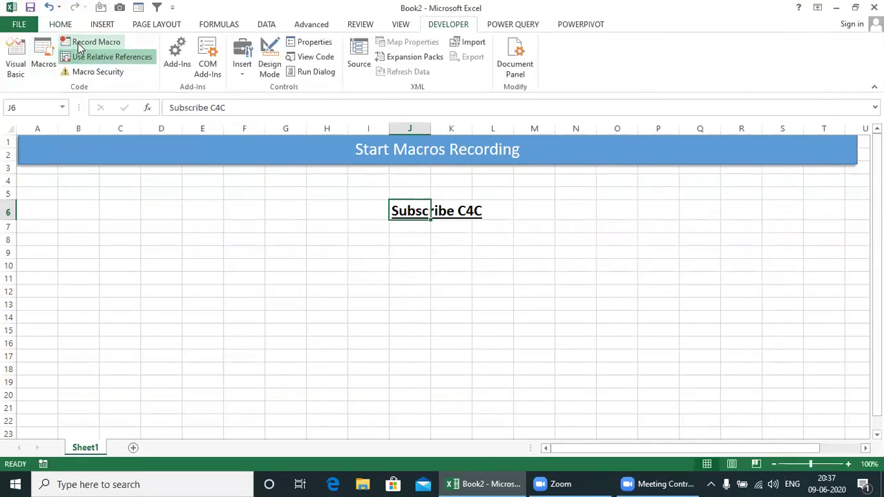
pyautogui.click(411, 241)
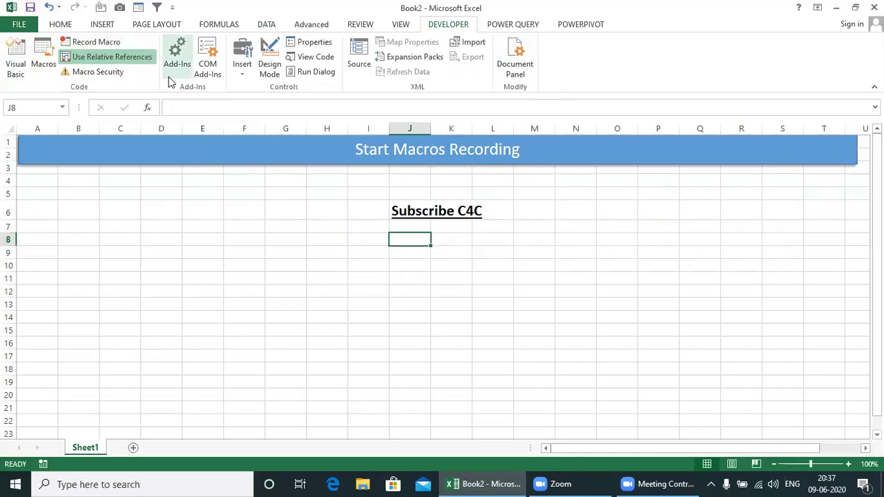
# - Open the myfirstcoderelative macro for editing and maximize the code editor window
pyautogui.click(43, 55)
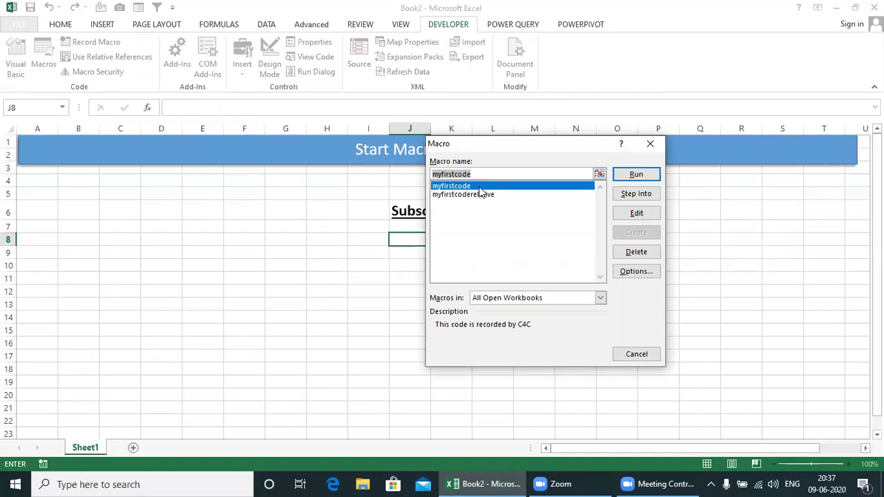
pyautogui.click(479, 194)
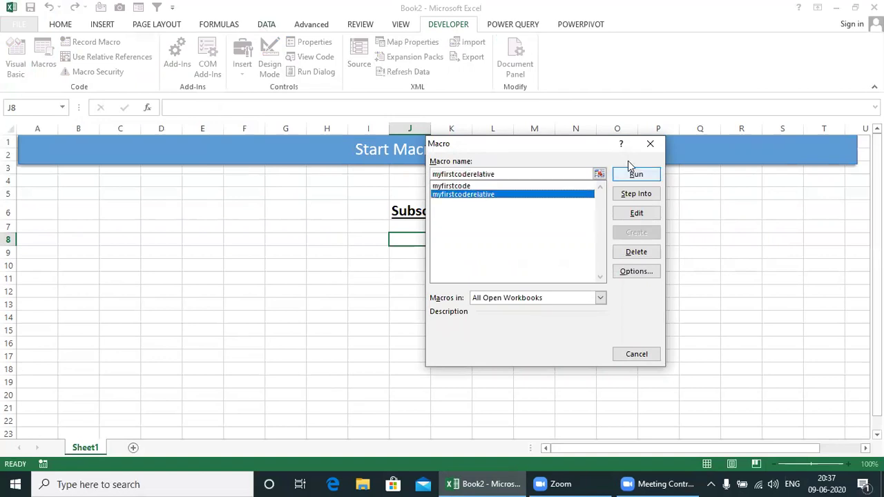
pyautogui.click(636, 214)
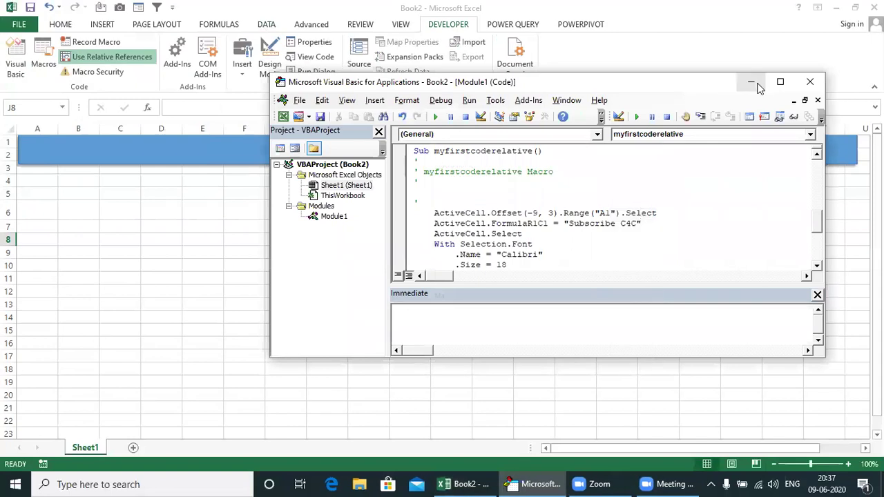
pyautogui.click(779, 83)
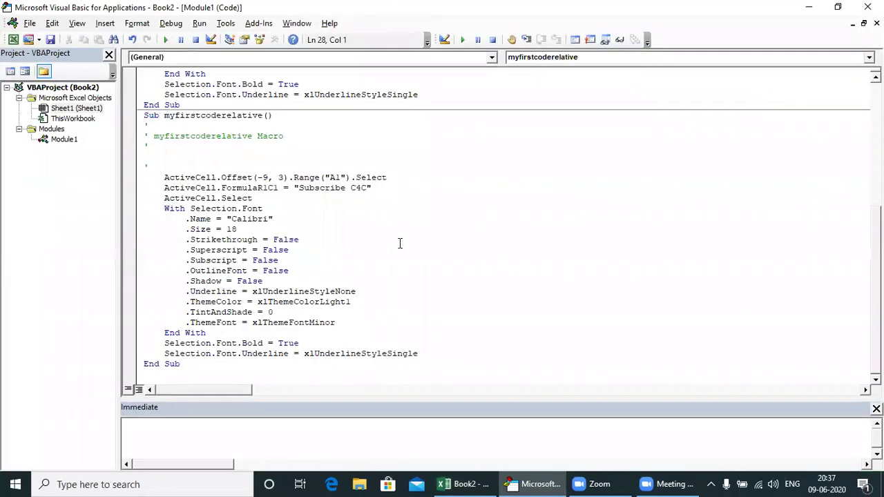
# - Compare the code of myfirstcode and myfirstcoderelative, examining the Offset arguments and Range reference in the relative macro's first statement
pyautogui.press('Up')
pyautogui.press('Up')
pyautogui.press('Up')
pyautogui.press('Up')
pyautogui.press('Up')
pyautogui.press('Up')
pyautogui.press('Up')
pyautogui.press('Up')
pyautogui.press('Up')
pyautogui.press('Up')
pyautogui.press('Up')
pyautogui.press('Up')
pyautogui.press('Up')
pyautogui.press('Up')
pyautogui.press('Up')
pyautogui.press('Up')
pyautogui.press('Up')
pyautogui.press('Up')
pyautogui.press('Up')
pyautogui.press('Up')
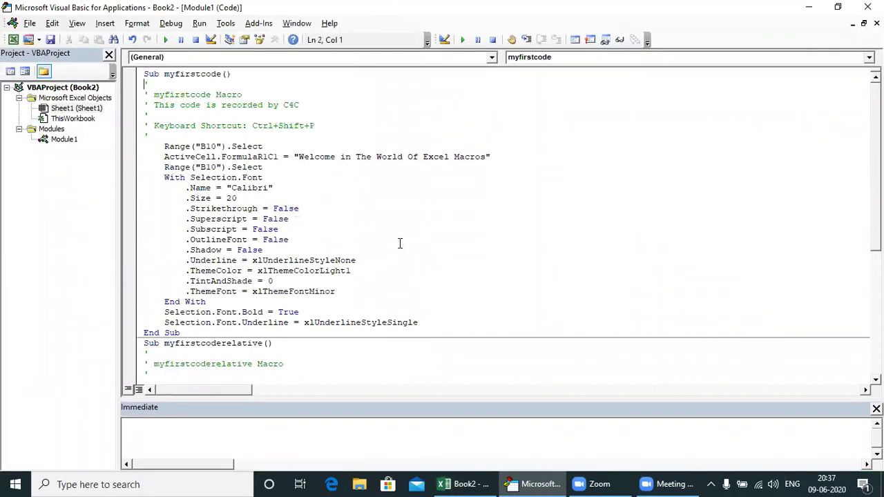
pyautogui.press('Down')
pyautogui.press('Down')
pyautogui.press('Down')
pyautogui.press('Down')
pyautogui.press('Down')
pyautogui.press('Down')
pyautogui.press('Down')
pyautogui.press('Down')
pyautogui.press('Down')
pyautogui.press('Down')
pyautogui.press('Down')
pyautogui.press('Down')
pyautogui.press('Down')
pyautogui.press('Down')
pyautogui.press('Down')
pyautogui.press('Down')
pyautogui.press('Down')
pyautogui.press('Down')
pyautogui.press('Down')
pyautogui.press('Down')
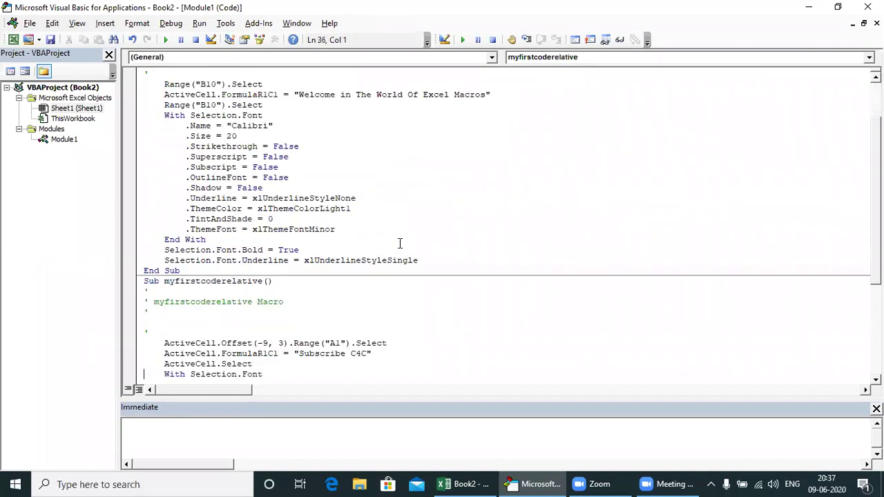
pyautogui.moveTo(257, 177); pyautogui.dragTo(284, 177)
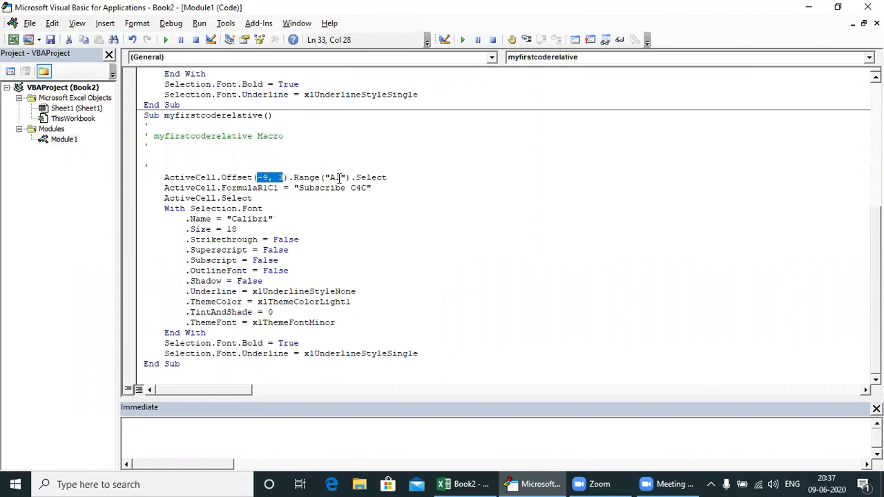
pyautogui.click(339, 178)
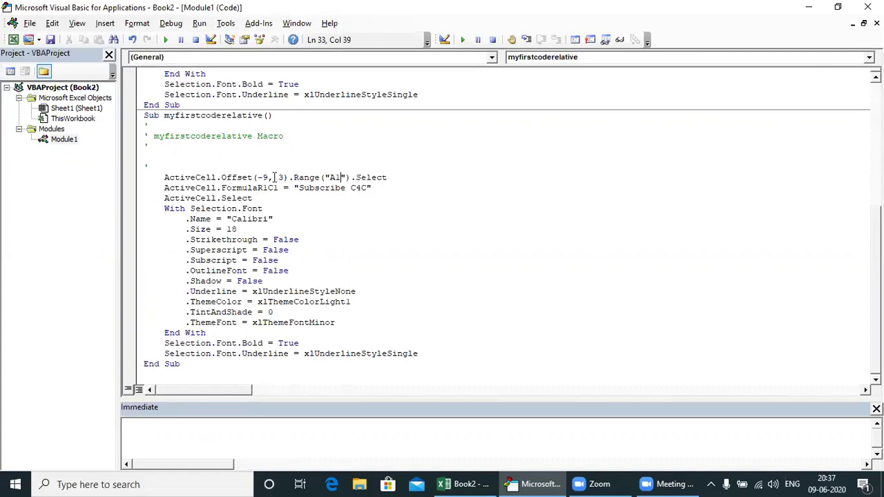
pyautogui.moveTo(271, 177); pyautogui.dragTo(261, 178)
pyautogui.moveTo(264, 177); pyautogui.dragTo(280, 175)
# - Set both the row and column arguments of ActiveCell.Offset in myfirstcoderelative to 0
pyautogui.click(284, 178)
pyautogui.hotkey('shift', 'Left')
pyautogui.write('0')
pyautogui.press('Left')
pyautogui.press('Left')
pyautogui.hotkey('shift', 'Left')
pyautogui.hotkey('shift', 'Left')
pyautogui.write('0')
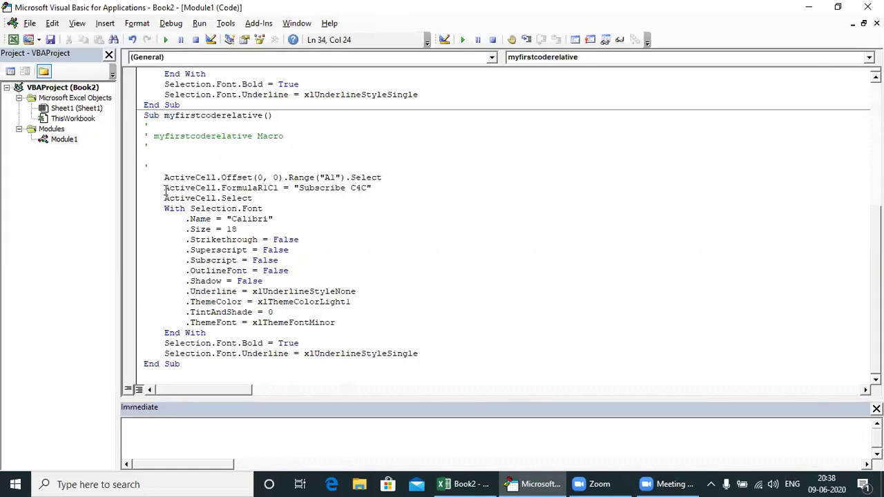
# - Close the code editor and run myfirstcoderelative on worksheet cell C10
pyautogui.moveTo(160, 180); pyautogui.dragTo(216, 179)
pyautogui.click(358, 237)
pyautogui.click(868, 7)
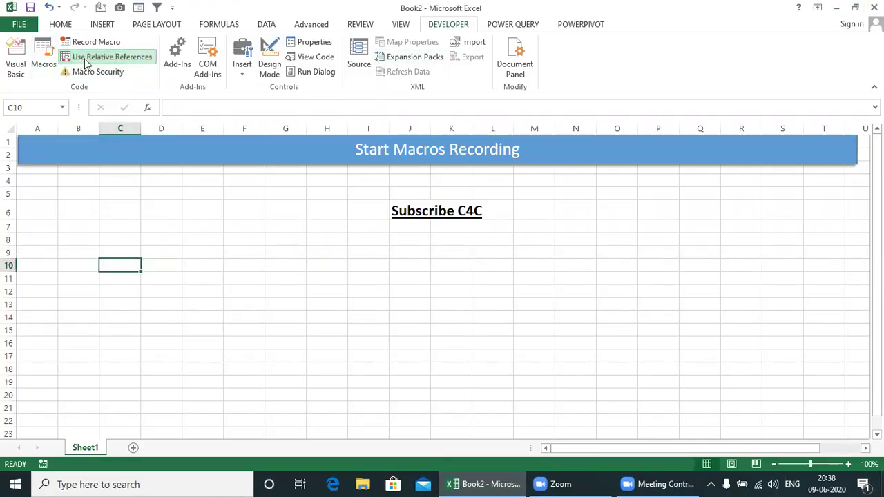
pyautogui.click(43, 66)
pyautogui.click(474, 195)
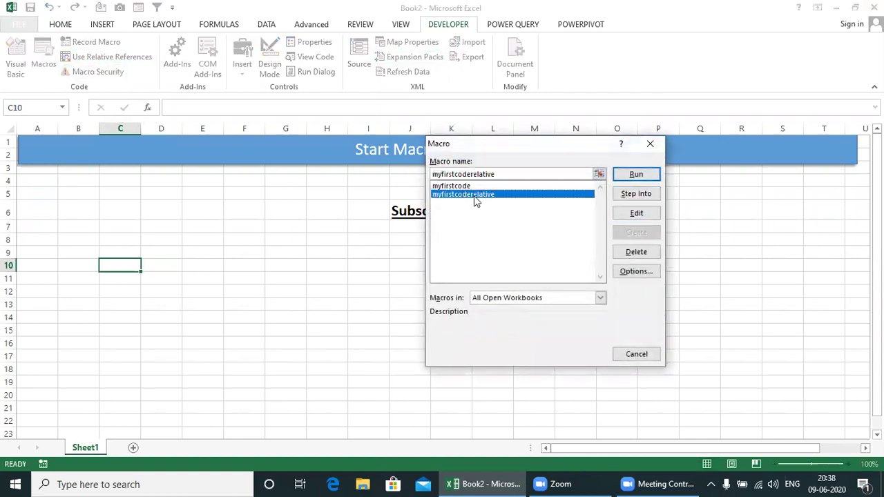
pyautogui.click(636, 175)
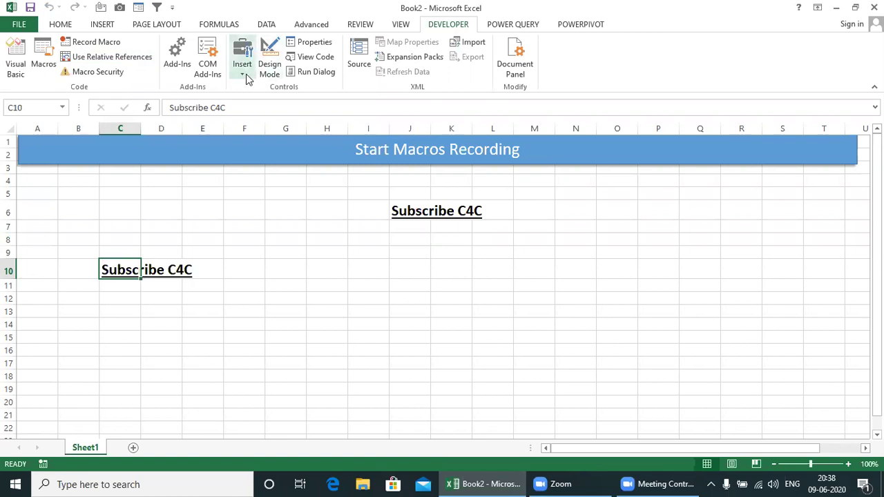
# - Run the myfirstcode macro on the worksheet
pyautogui.click(59, 25)
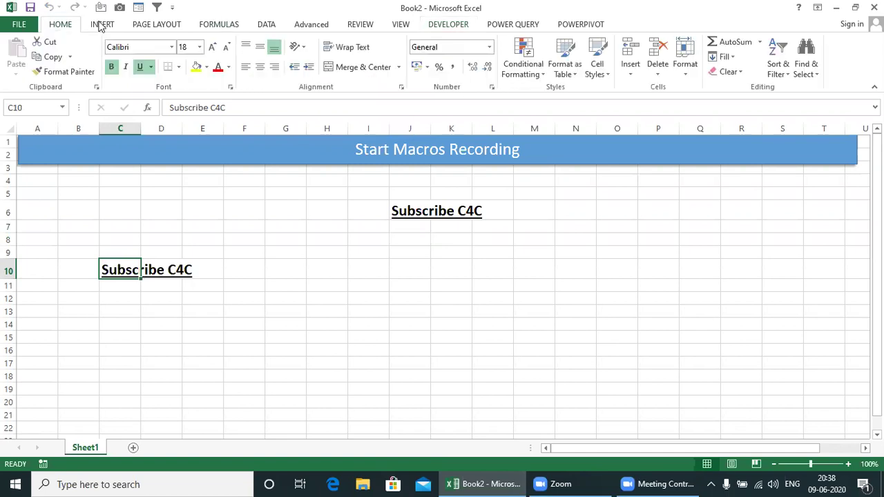
pyautogui.click(467, 24)
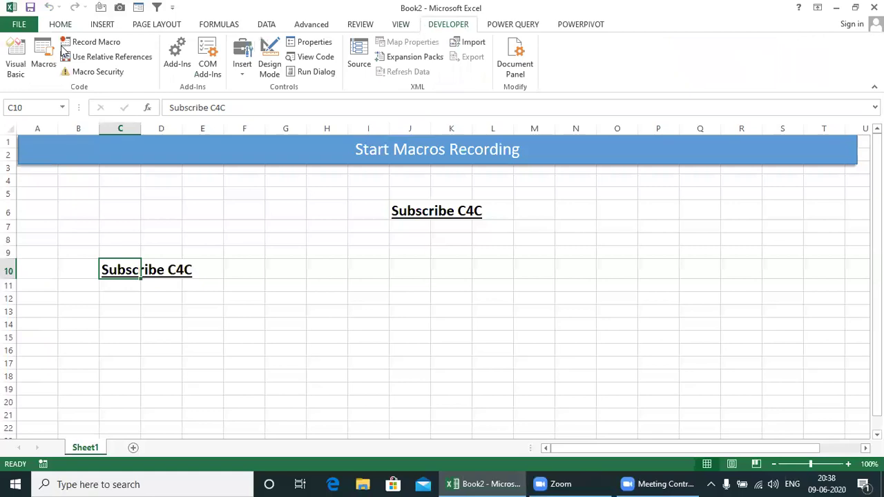
pyautogui.click(43, 63)
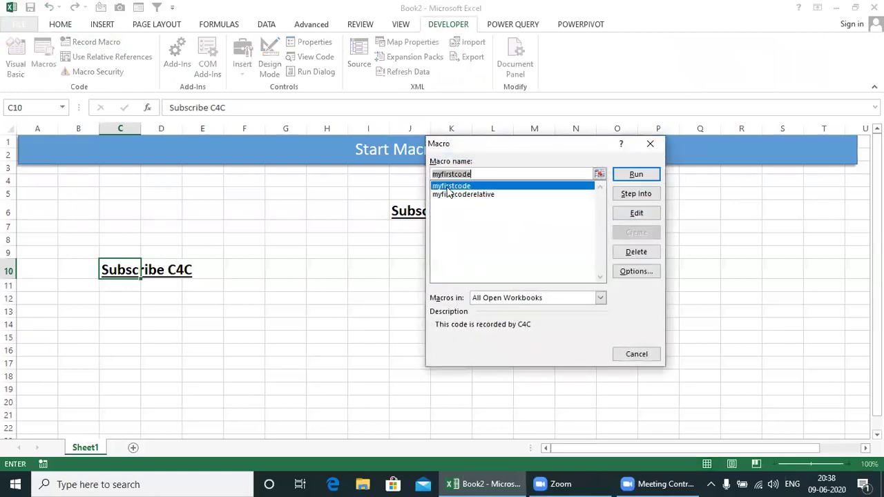
pyautogui.click(637, 176)
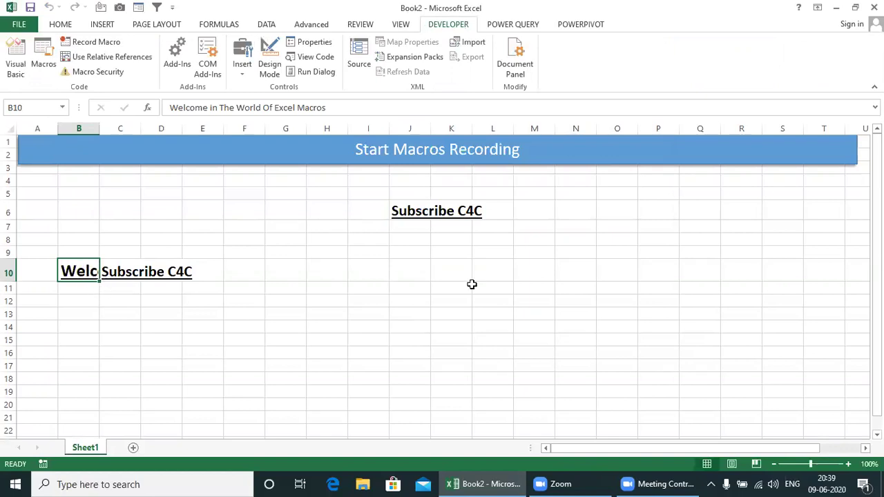
# - Run the myfirstcoderelative macro with cell I16 as the active cell
pyautogui.click(367, 351)
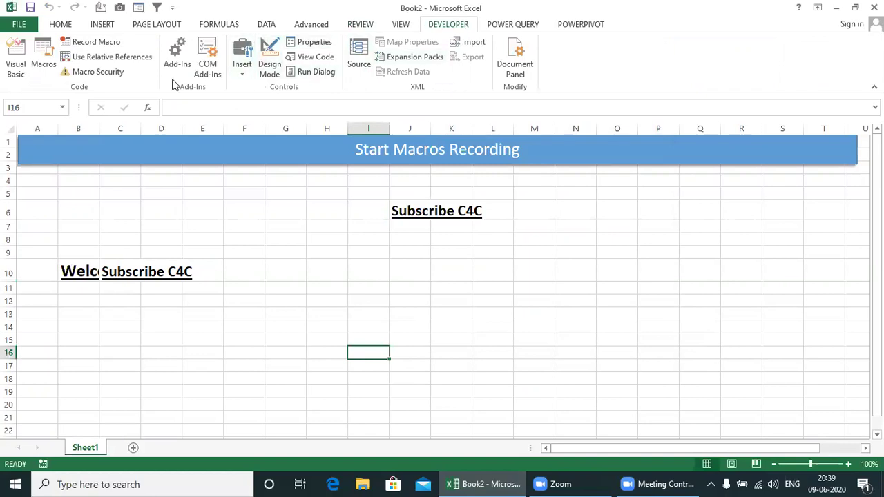
pyautogui.click(44, 57)
pyautogui.click(492, 194)
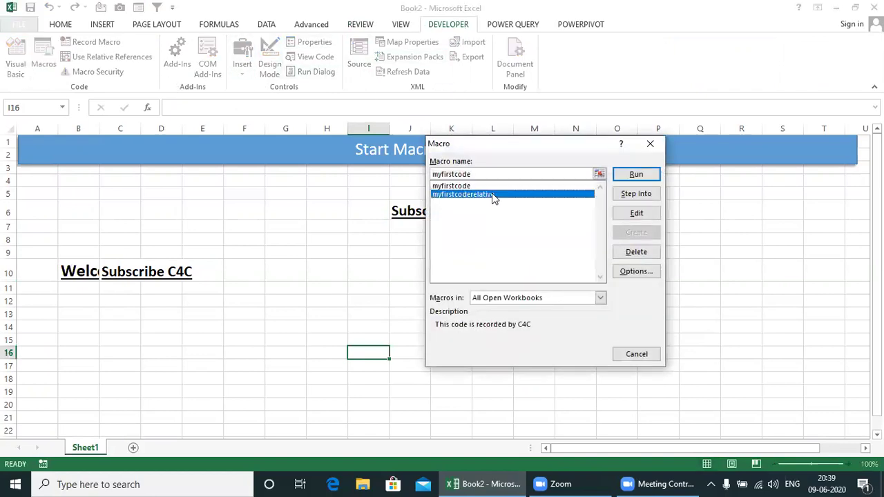
pyautogui.click(636, 174)
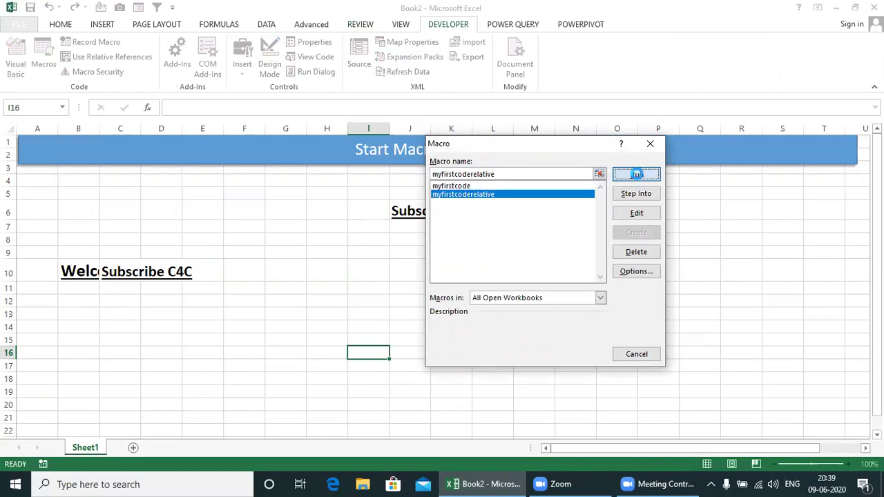
# - Delete rows 4 to 19 to remove all macro output below the heading banner
pyautogui.click(408, 286)
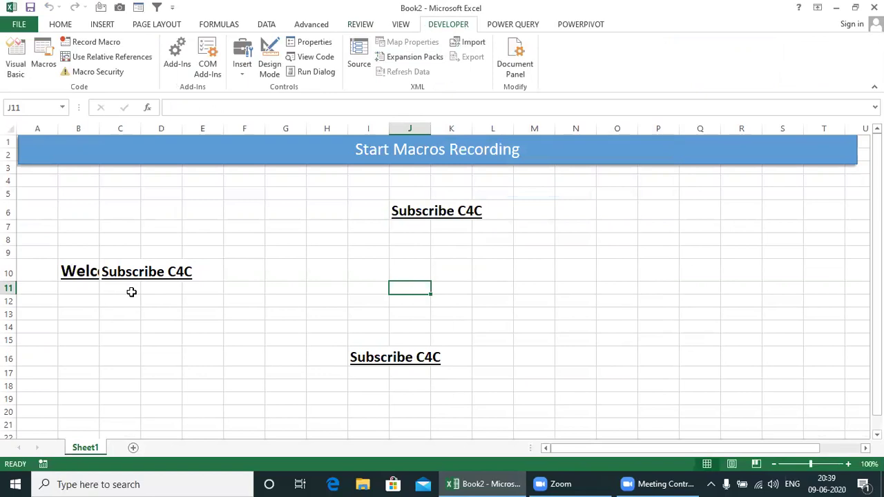
pyautogui.moveTo(72, 181); pyautogui.dragTo(517, 396)
pyautogui.hotkey('shift', 'space')
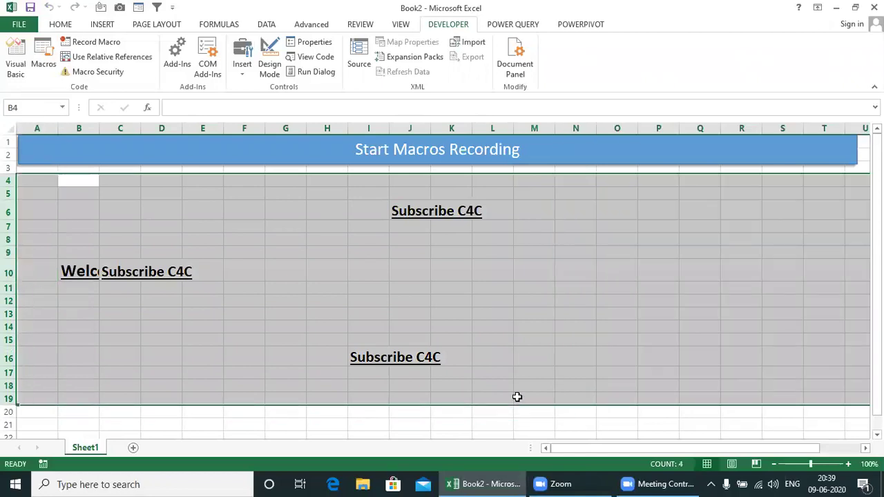
pyautogui.press('Delete')
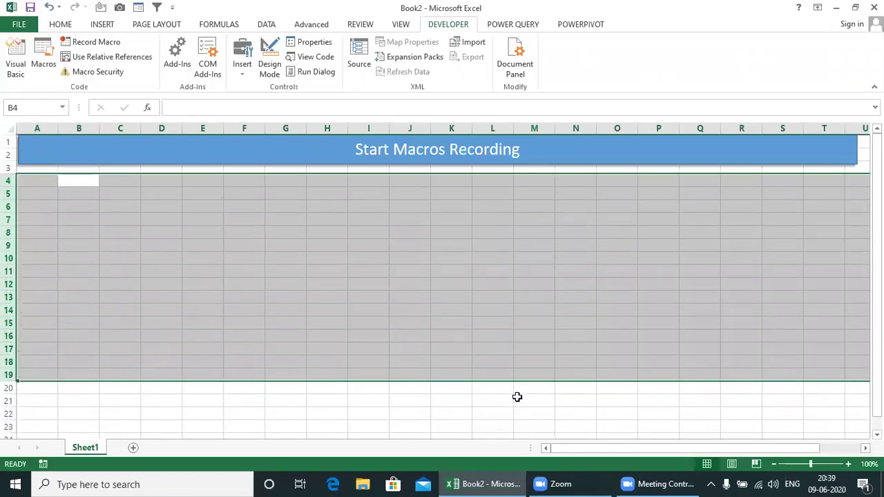
pyautogui.press('Down')
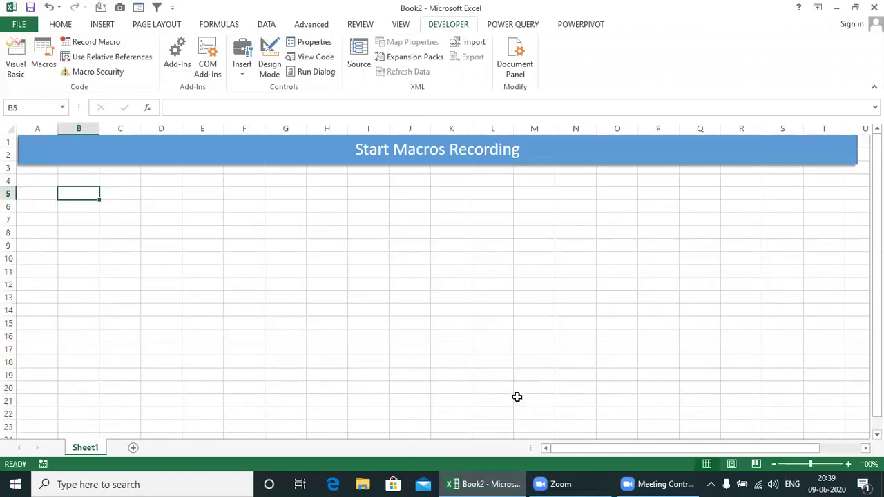
# - Insert a rectangle shape about 4 cm wide and 1.19 cm high over columns C to E, around rows 7 and 8
pyautogui.click(69, 26)
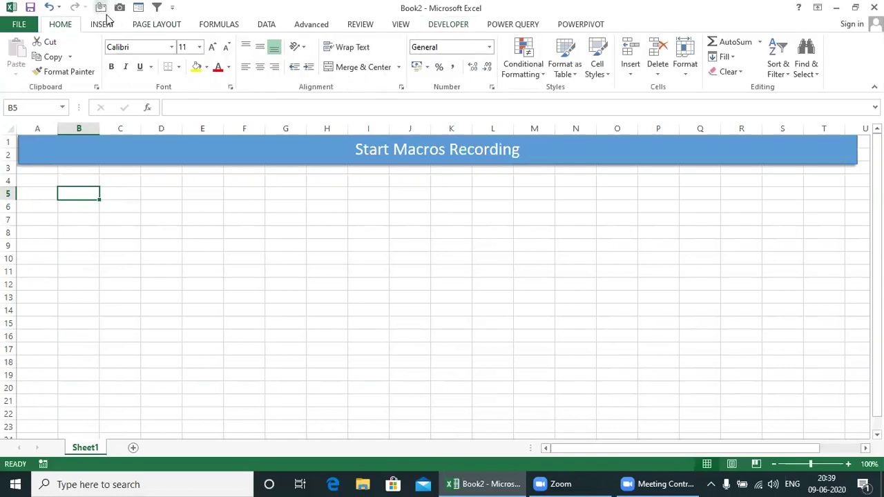
pyautogui.click(109, 24)
pyautogui.click(215, 42)
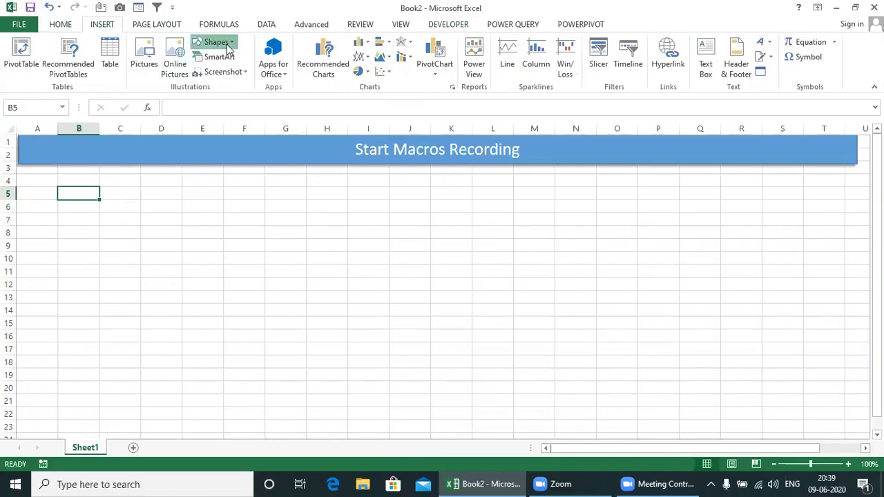
pyautogui.click(237, 72)
pyautogui.moveTo(123, 212); pyautogui.dragTo(221, 242)
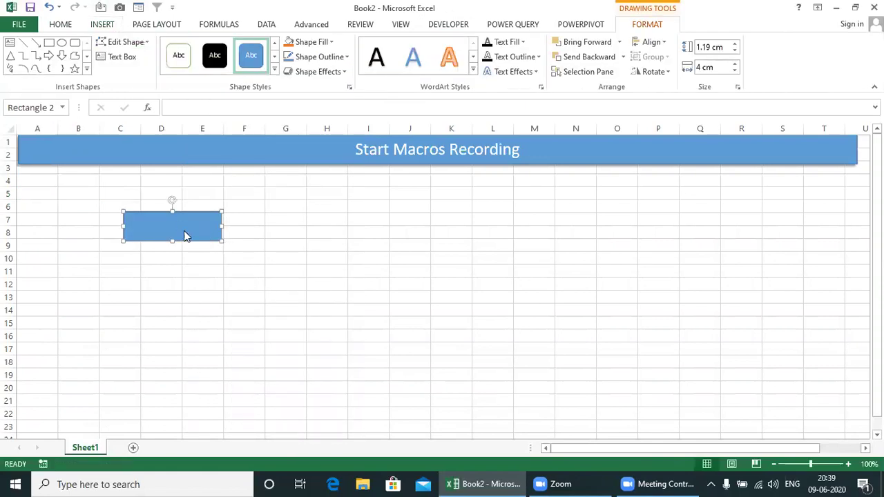
# - Assign the myfirstcoderelative macro to the rectangle and run it from the shape with cell H13 active
pyautogui.rightClick(185, 234)
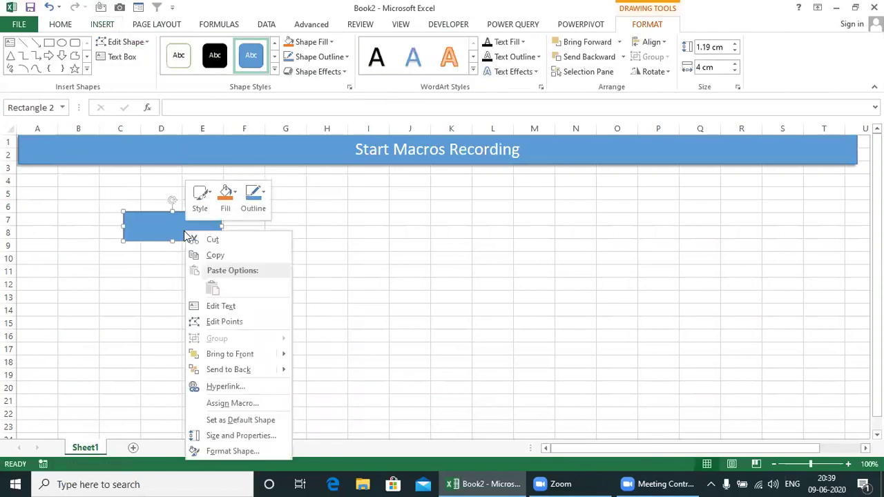
pyautogui.click(240, 406)
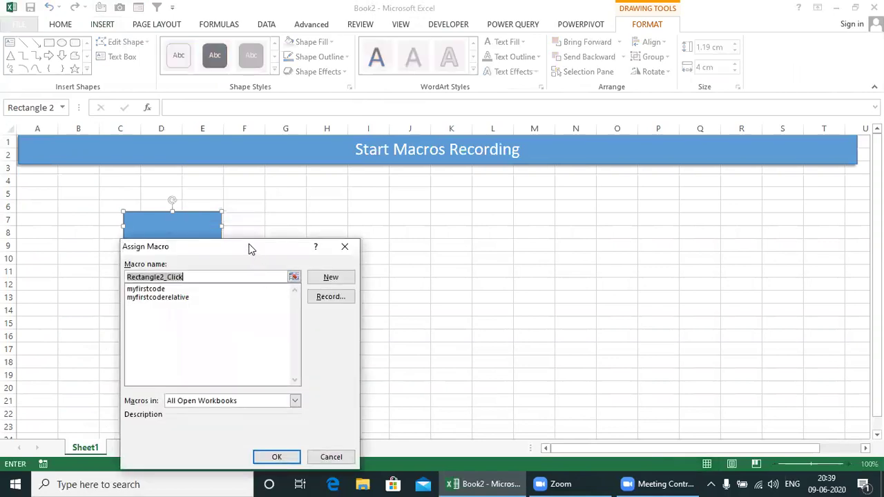
pyautogui.moveTo(250, 247); pyautogui.dragTo(457, 199)
pyautogui.click(343, 242)
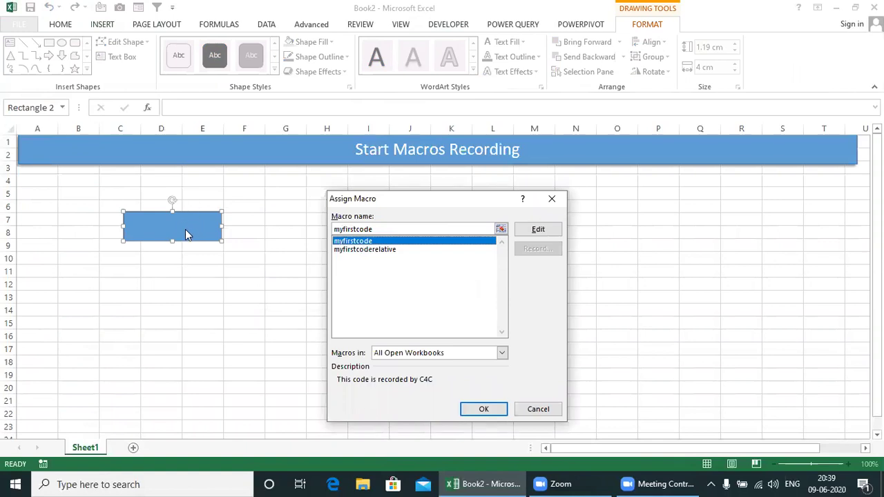
pyautogui.click(362, 250)
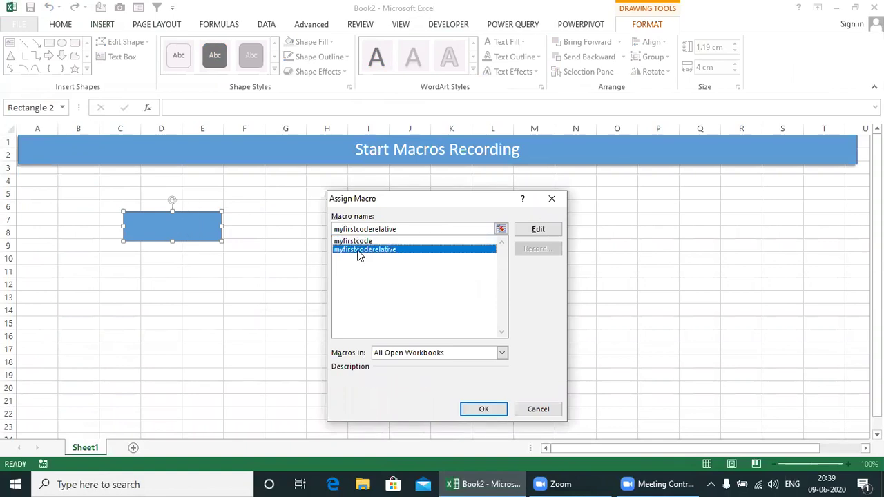
pyautogui.click(488, 411)
pyautogui.click(341, 293)
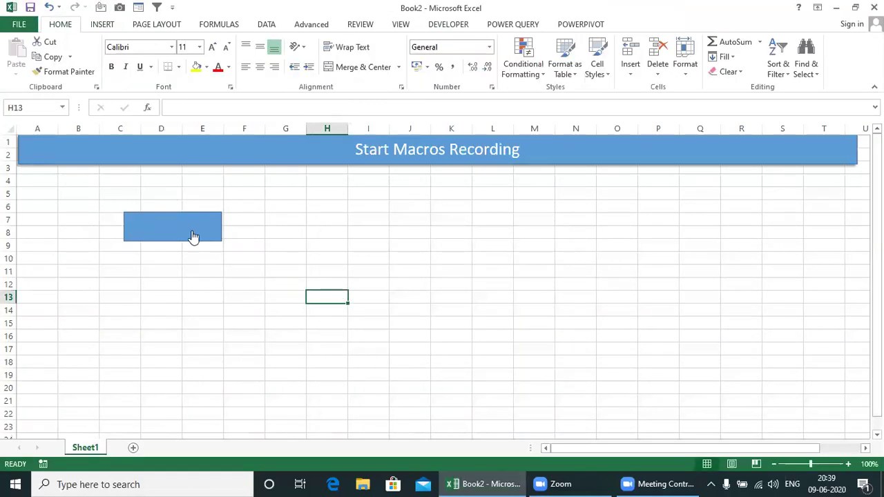
pyautogui.click(192, 235)
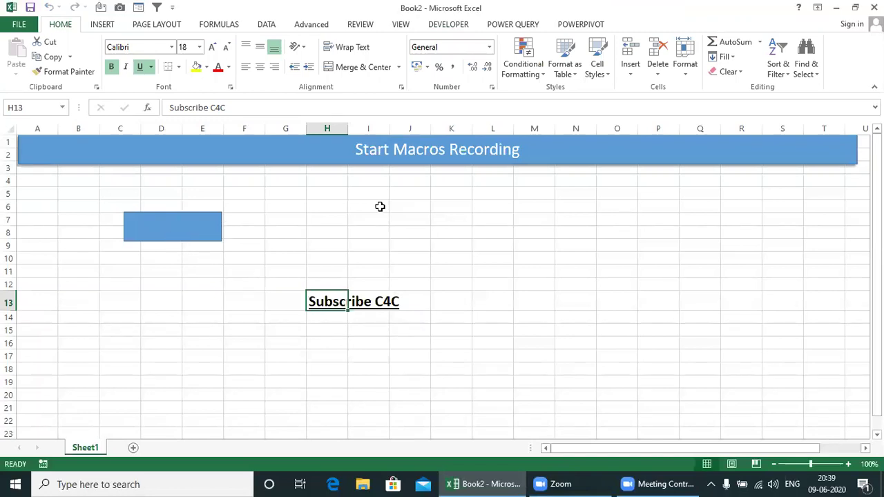
# - Insert a form control button across columns J to M, around rows 6 to 8, and assign it the myfirstcode macro
pyautogui.click(451, 26)
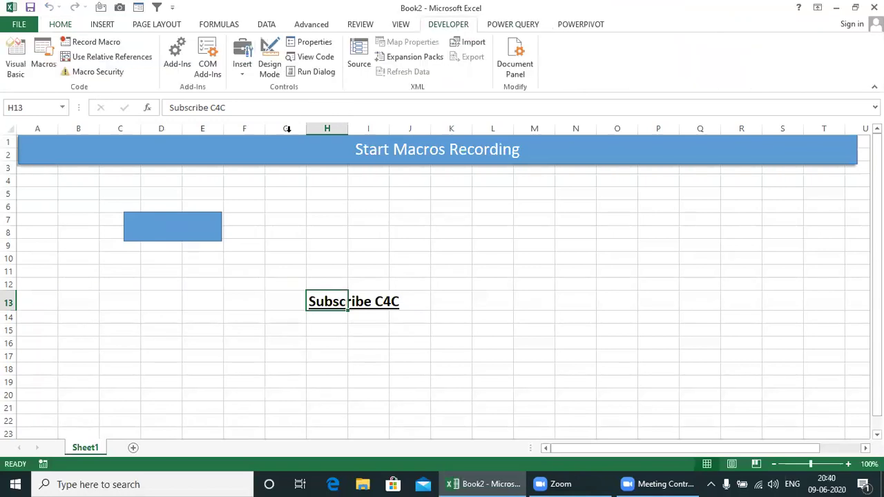
pyautogui.click(244, 71)
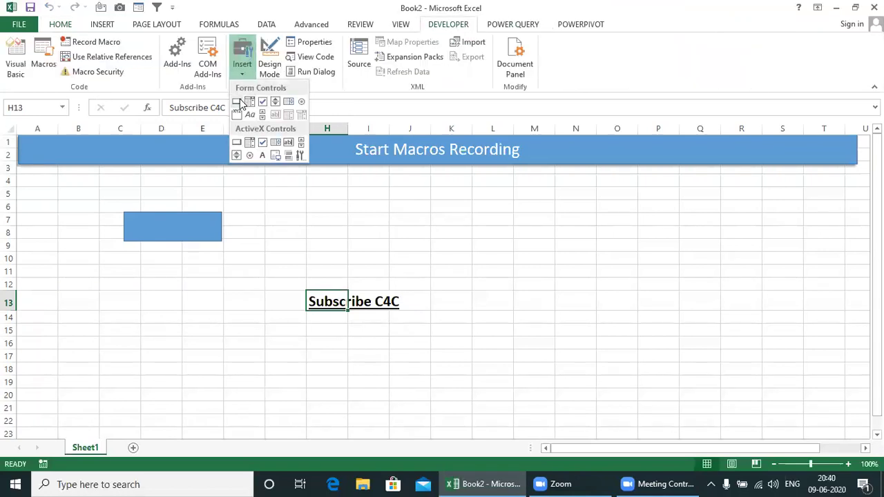
pyautogui.click(235, 102)
pyautogui.moveTo(400, 204); pyautogui.dragTo(528, 244)
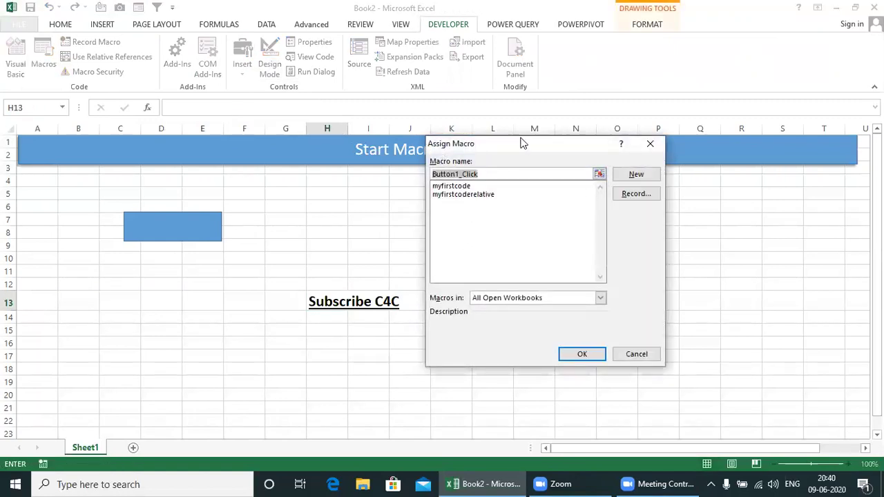
pyautogui.click(456, 186)
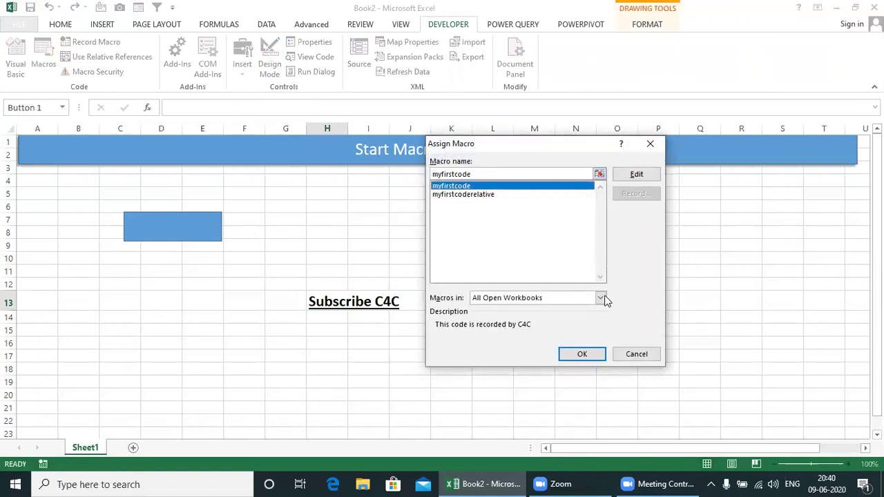
pyautogui.click(582, 354)
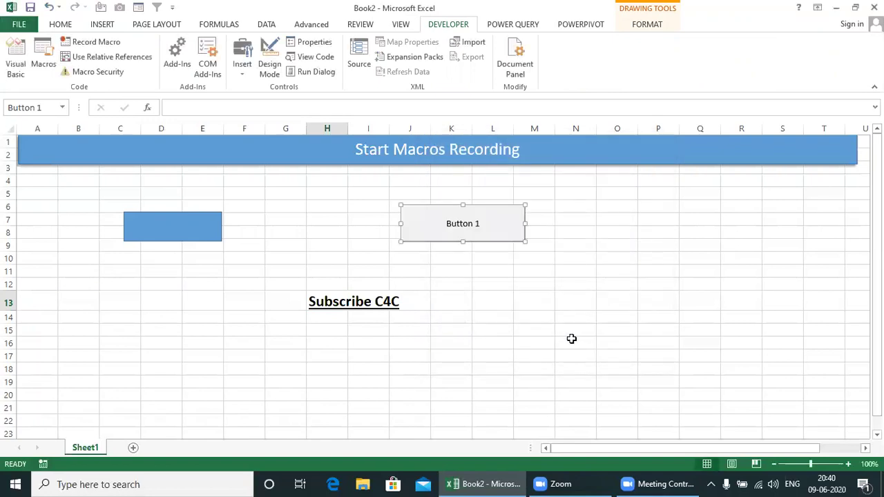
pyautogui.click(521, 302)
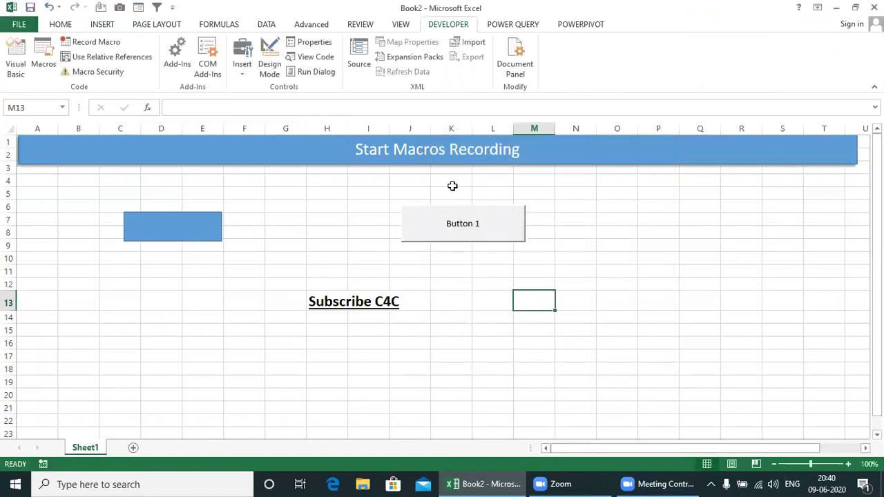
# - Change the form control button's label to "Click me"
pyautogui.rightClick(448, 222)
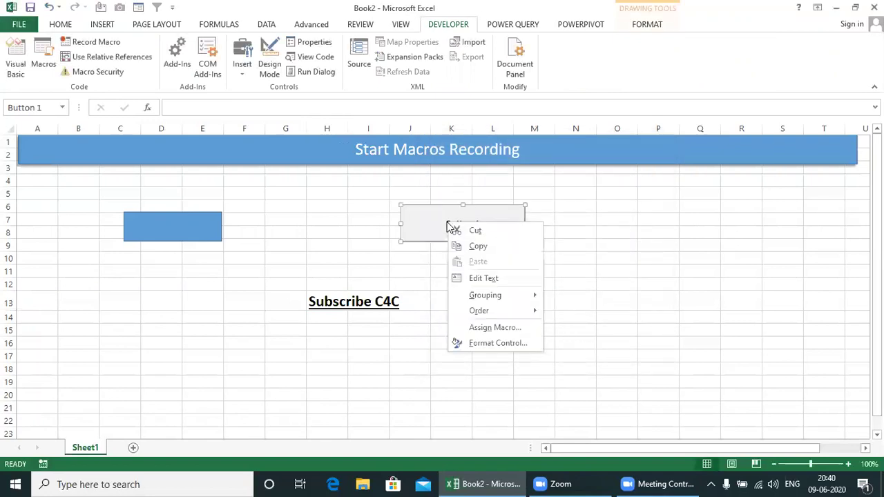
pyautogui.click(487, 277)
pyautogui.hotkey('shift', 'Right')
pyautogui.hotkey('shift', 'Right')
pyautogui.hotkey('shift', 'Right')
pyautogui.hotkey('shift', 'Right')
pyautogui.hotkey('shift', 'Right')
pyautogui.hotkey('shift', 'Right')
pyautogui.hotkey('shift', 'Right')
pyautogui.hotkey('shift', 'Right')
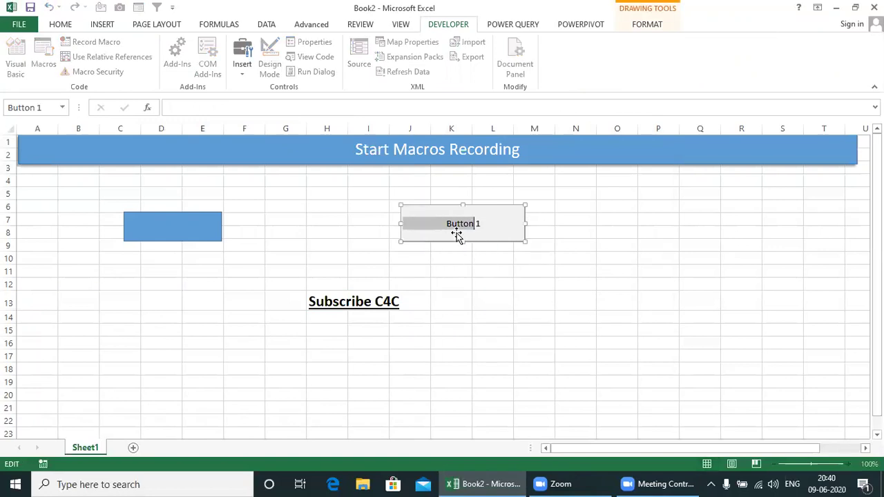
pyautogui.write('Clic')
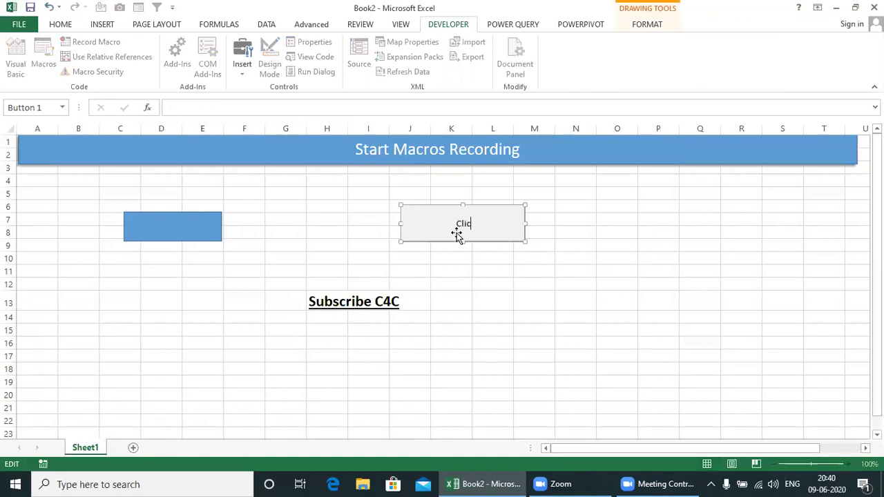
pyautogui.write('k me')
# - Run myfirstcode from the Click me button and select cell H13
pyautogui.click(451, 306)
pyautogui.click(457, 239)
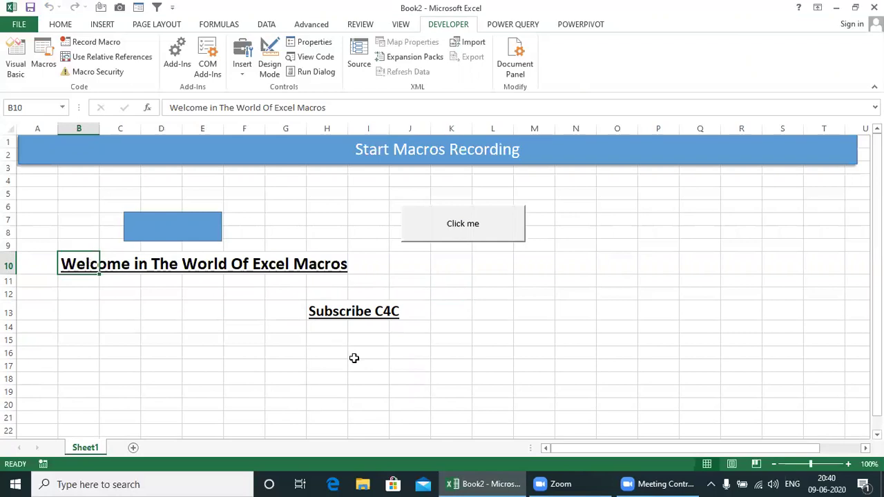
pyautogui.click(324, 307)
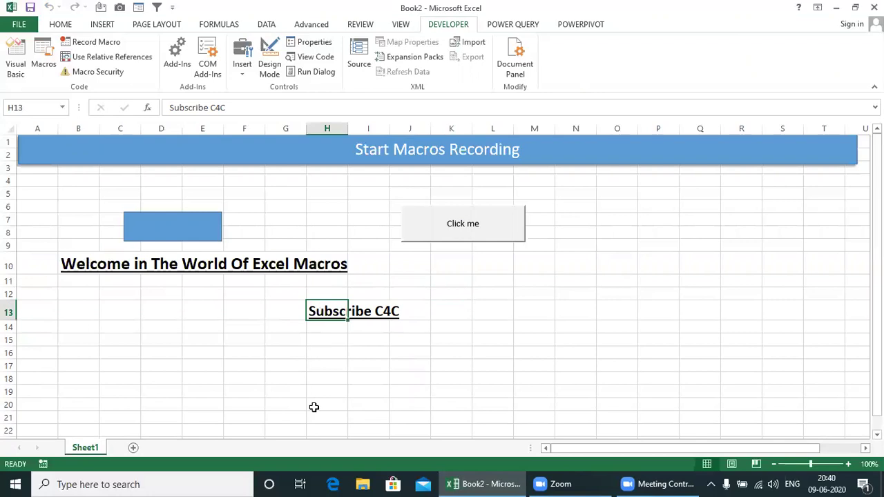